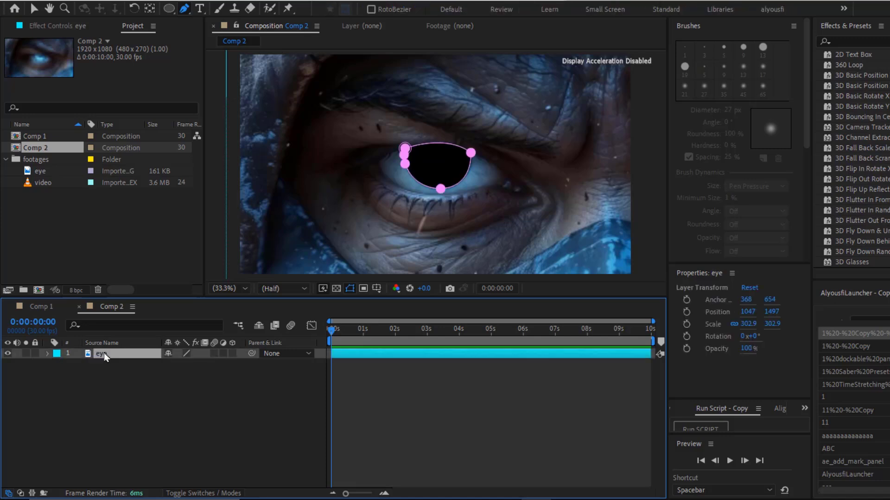
Duplicate the eye layer and delete the mask from the lower copy, toggling the top layer's visibility to compare
key("ctrl+d")
left_click(105, 364)
key("m")
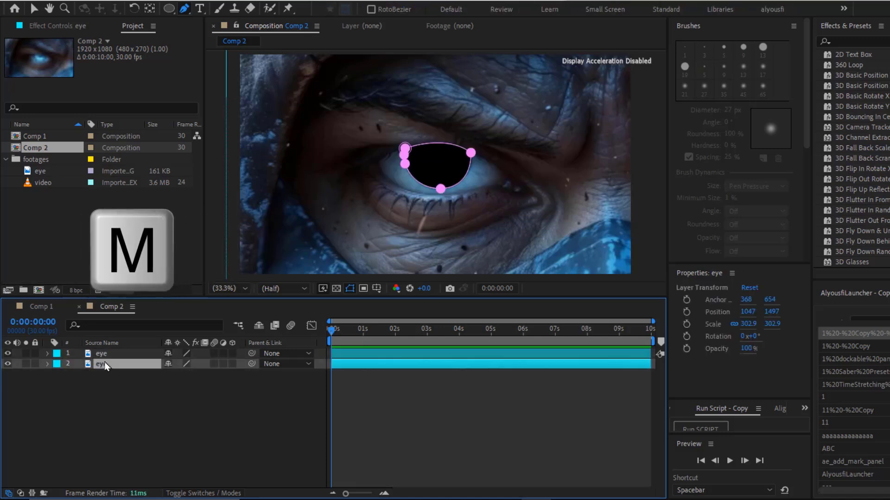
left_click(104, 375)
key("Delete")
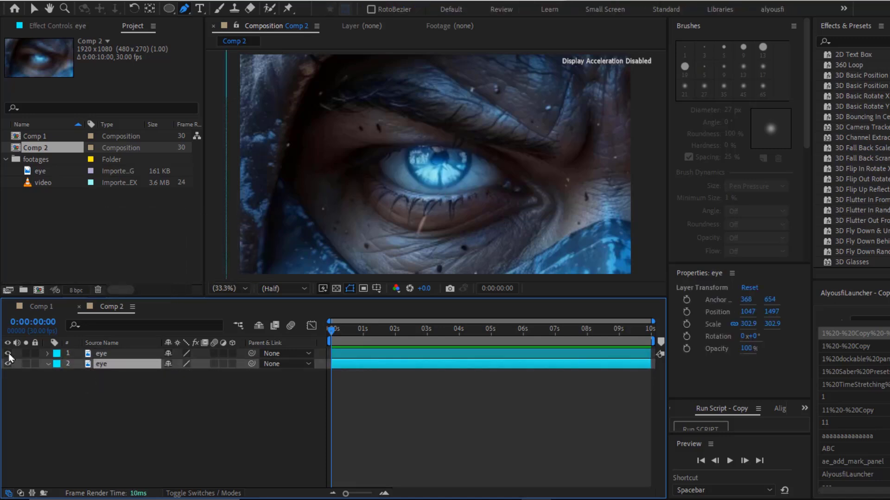
left_click_drag(7, 354, 8, 370)
left_click(8, 354)
Rename the top eye layer start and the bottom eye layer end
left_click(107, 355)
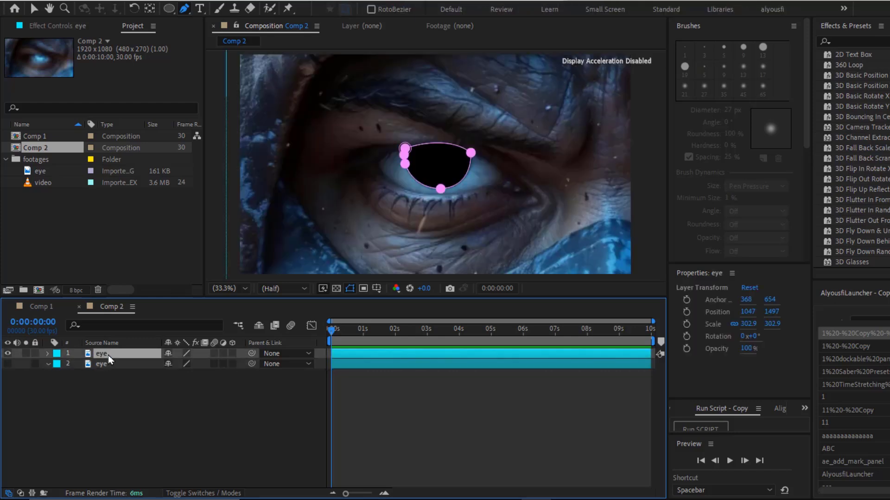
type("st")
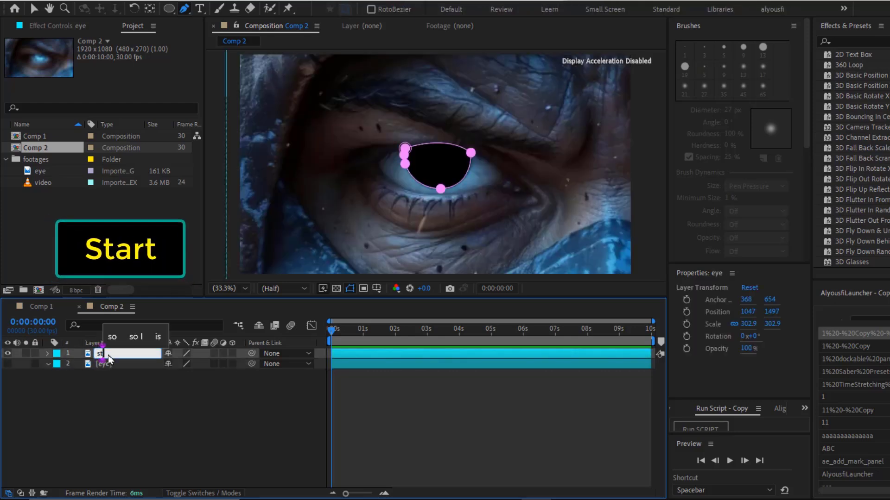
type("art")
key("Return")
left_click(111, 364)
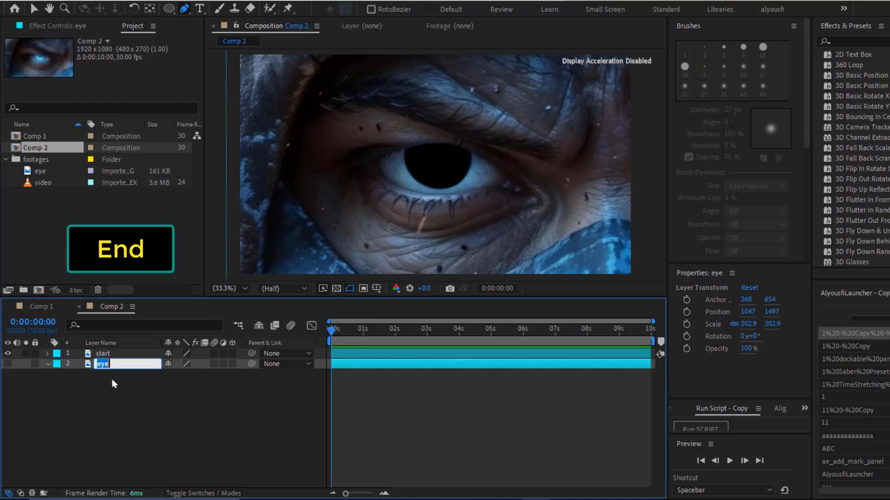
key("Return")
Duplicate the start layer and set the middle copy's label colour to Yellow
left_click(104, 355)
key("ctrl+d")
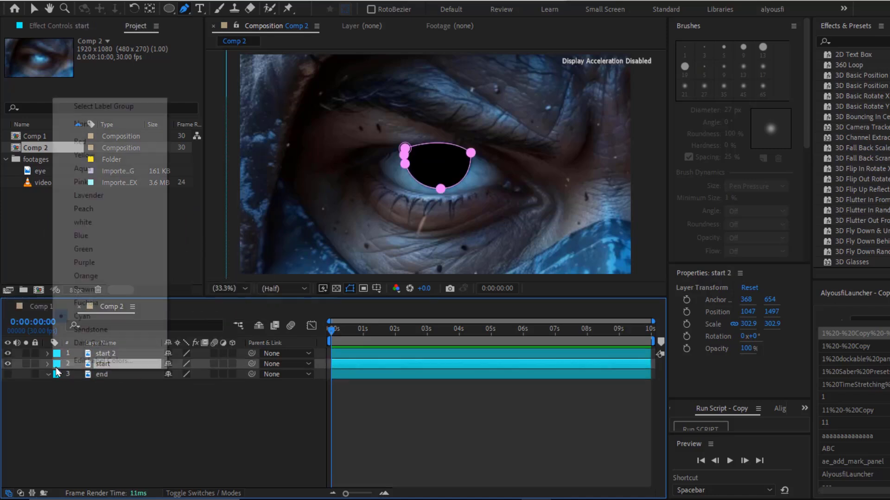
left_click(57, 364)
left_click(85, 155)
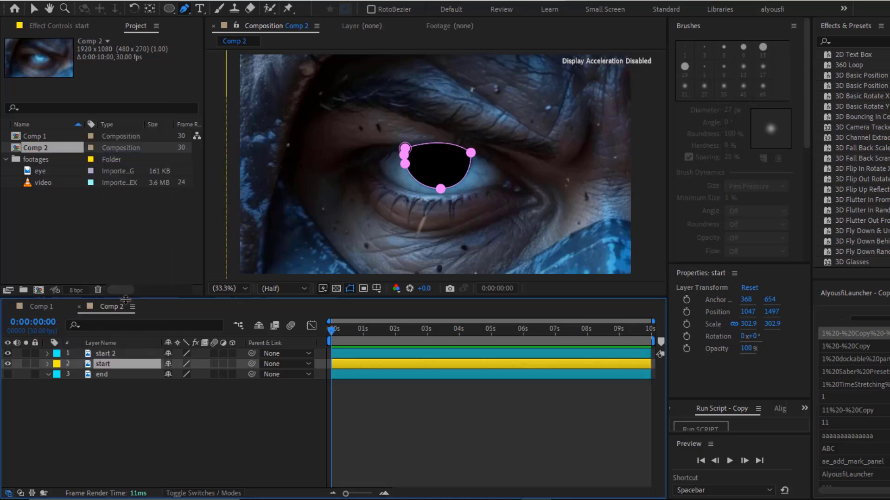
Rename the yellow middle layer zoom
key("Return")
type("z")
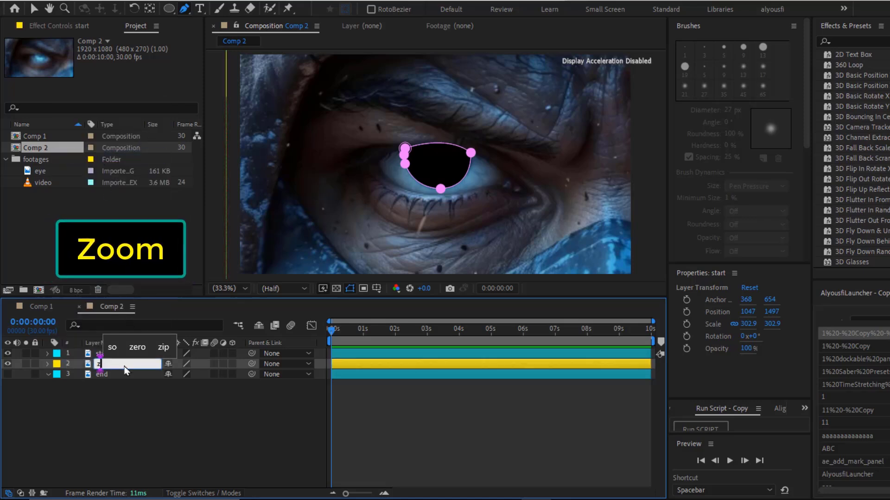
type("oom")
key("Return")
Duplicate the zoom layer repeatedly to build a stack of zoom layers up to zoom 10
key("ctrl+d")
key("ctrl+d")
key("ctrl+d")
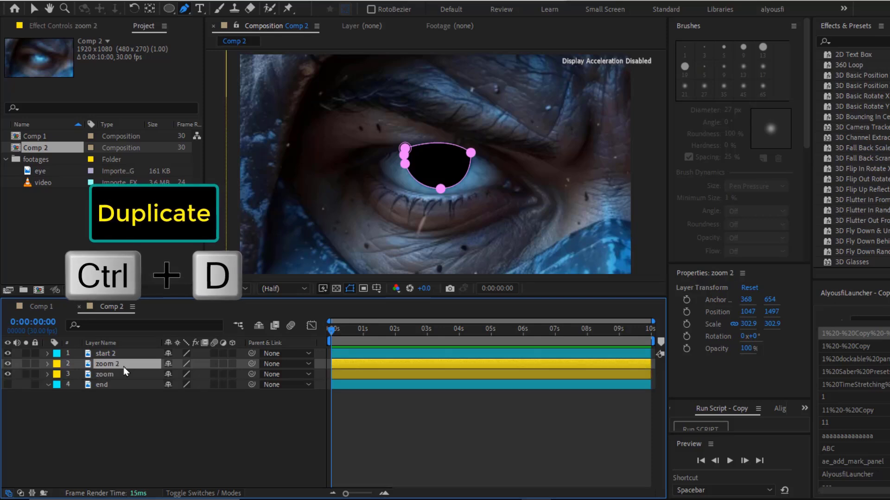
key("ctrl+d")
left_click(124, 406, "shift")
key("ctrl+d")
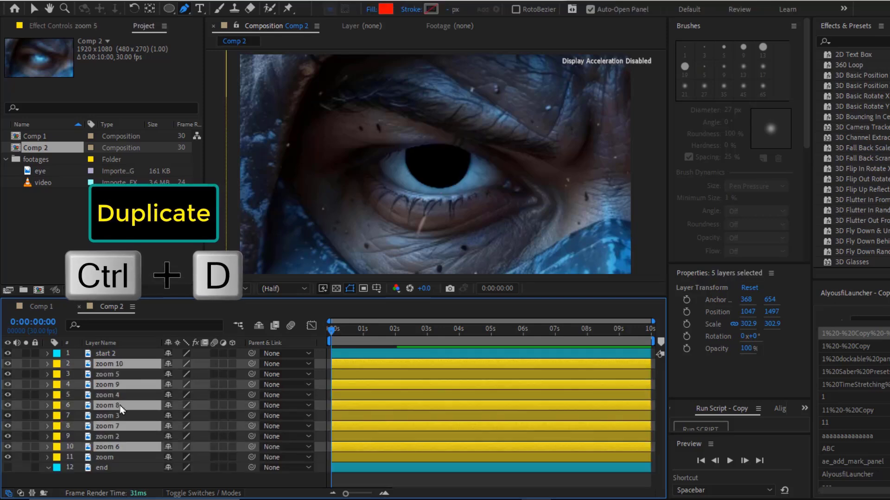
Select all layers from start 2 to end and enable the 3D layer switch for them
left_click(121, 407)
left_click(123, 354)
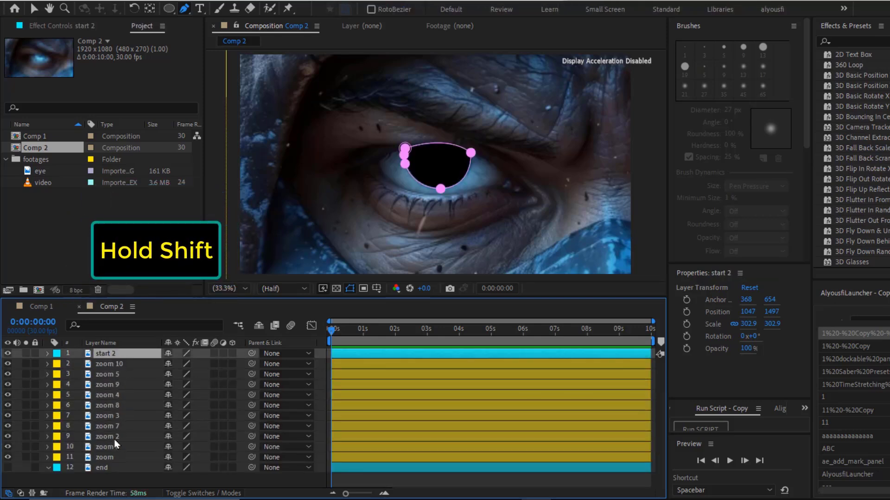
left_click(111, 468, "shift")
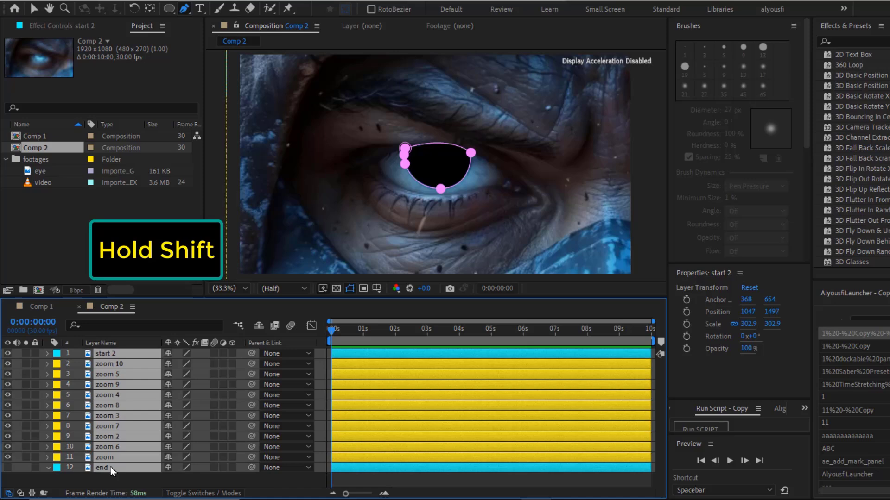
left_click(232, 354)
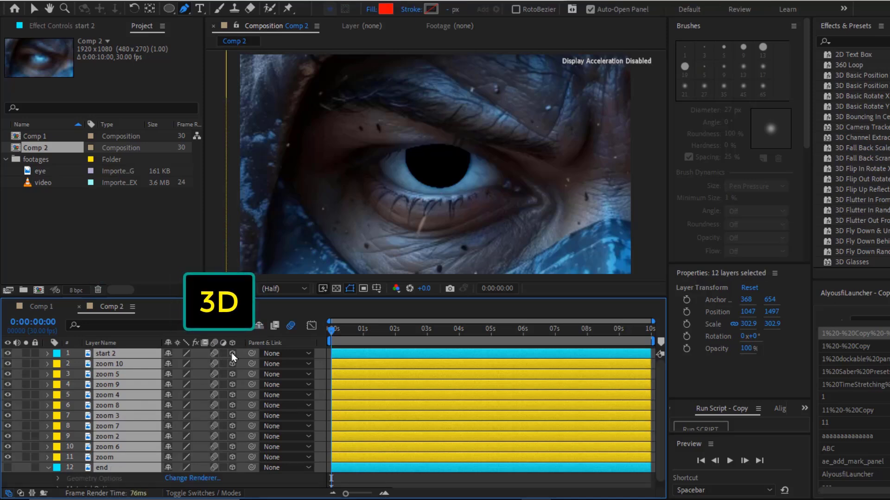
Reveal Position for the zoom layers and set zoom 10's Z position to 1000
left_click(133, 354, "ctrl")
key("p")
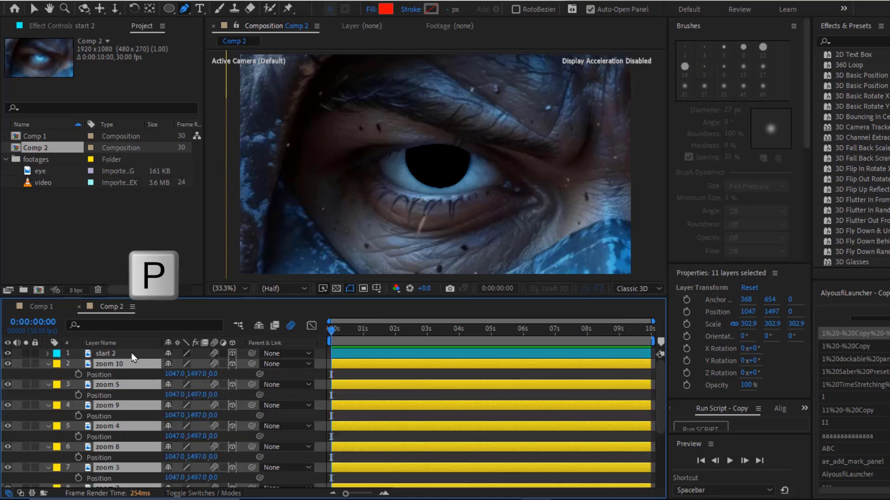
left_click(134, 364)
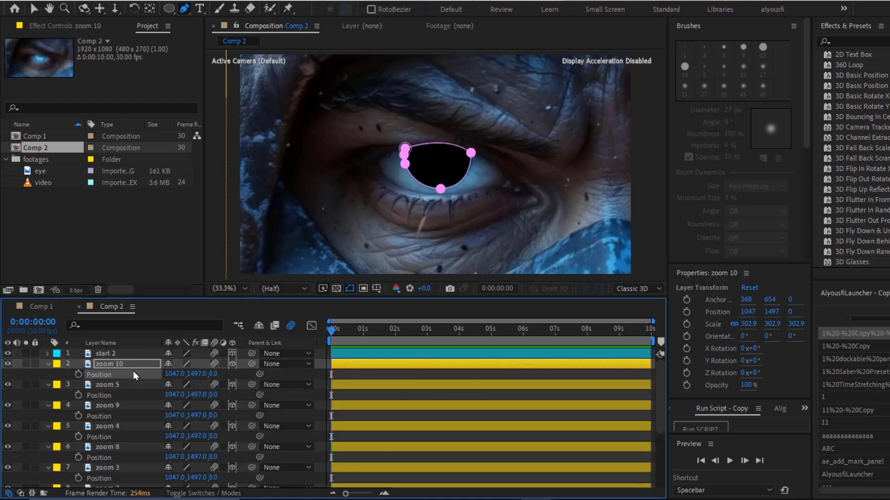
left_click(213, 374)
type("1000")
key("Return")
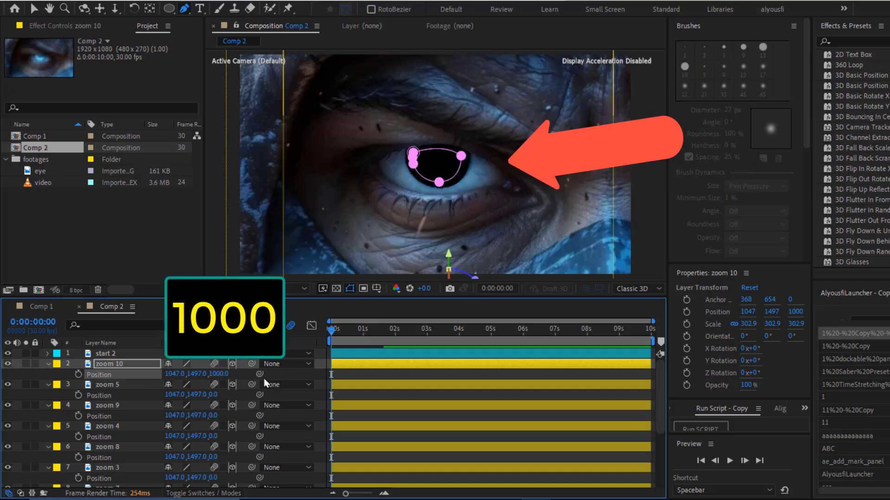
Set the Z positions of zoom 5, zoom 9 and zoom 4 to 2000, 3000 and 4000
left_click(215, 395)
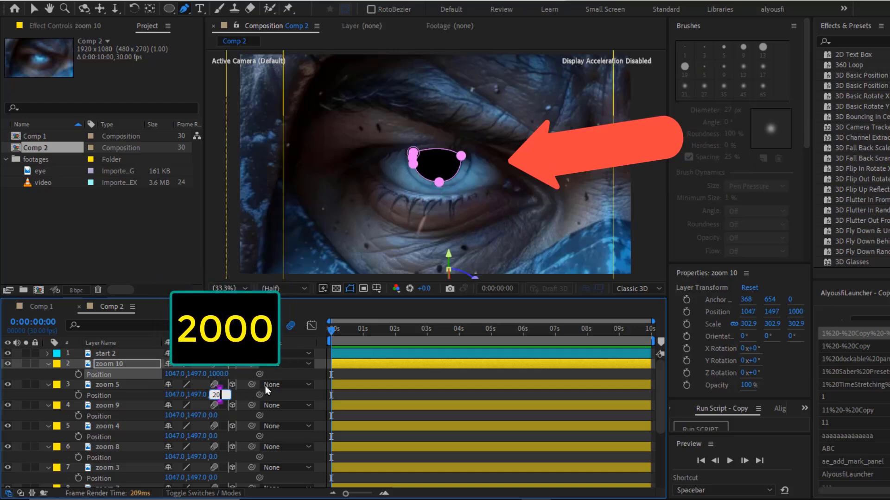
key("Return")
type("3")
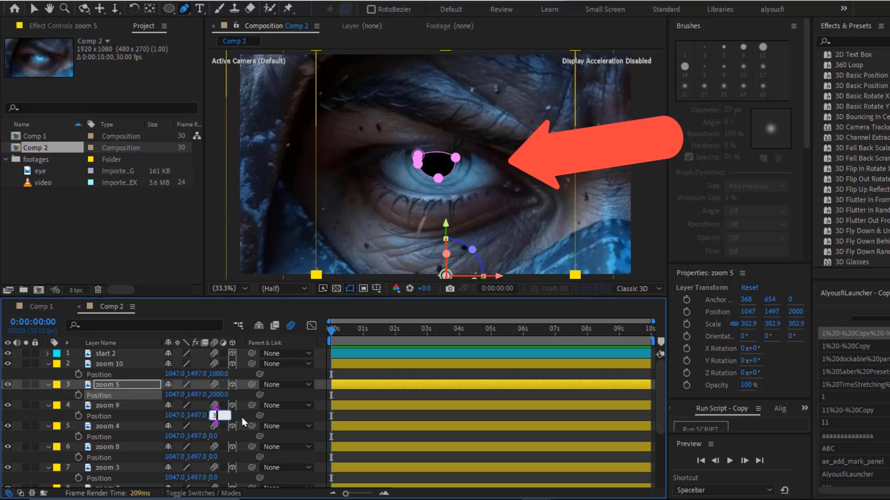
type("000")
key("Return")
type("4000")
key("Return")
Set the Z positions of zoom 8 and zoom 3 to 5000 and 6000
left_click(214, 457)
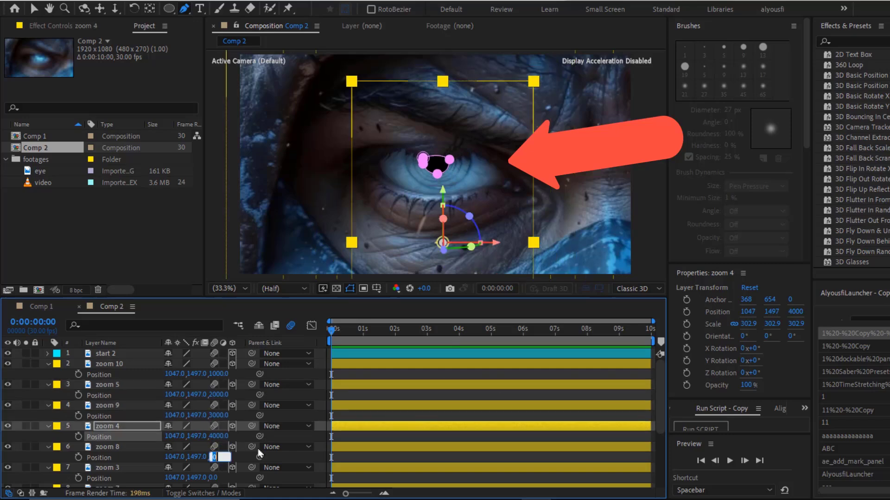
type("5000")
key("Return")
scroll(273, 448, "down", 2)
left_click(215, 395)
type("6000")
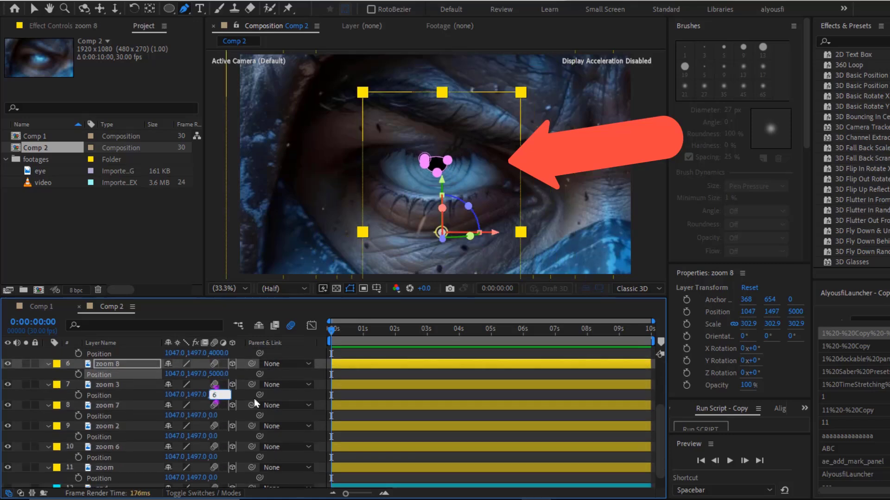
key("Return")
Set the Z positions of zoom 7 and zoom 2 to 7000 and 8000
left_click(214, 416)
type("7000")
key("Return")
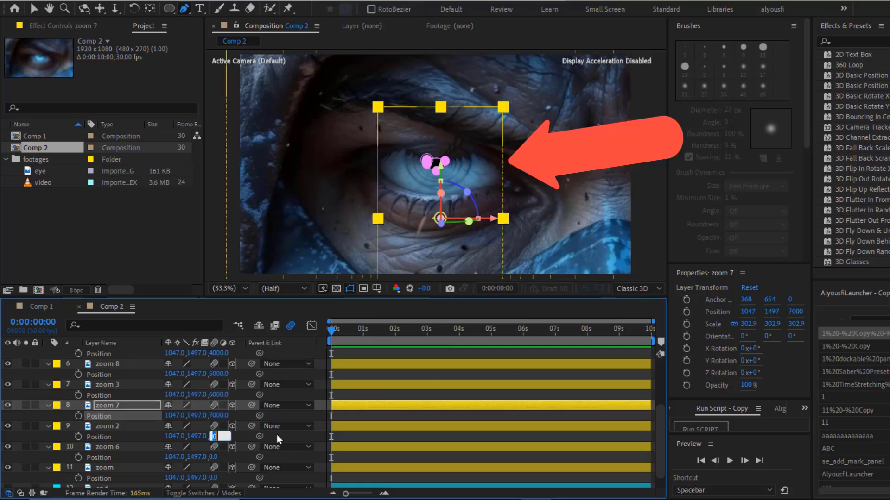
type("8000")
key("Return")
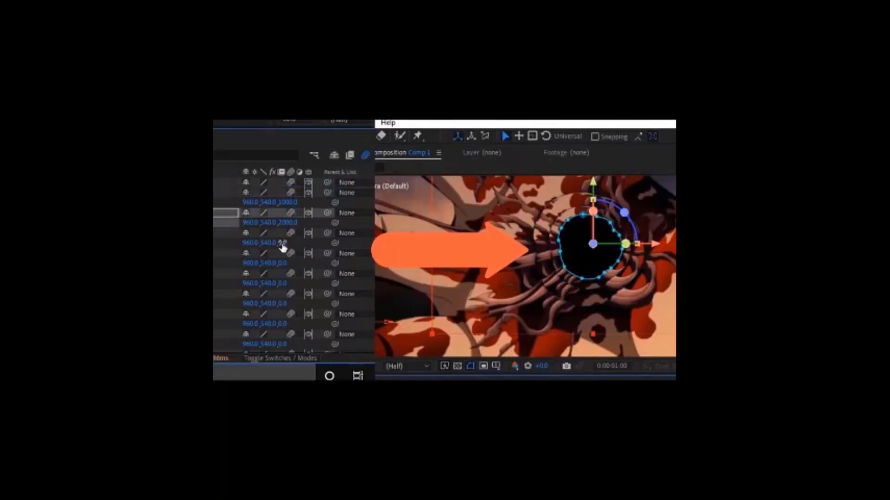
Run the script file SCRIPT FOR 3D LAYER POSITION P Z.jsx
left_click(283, 304)
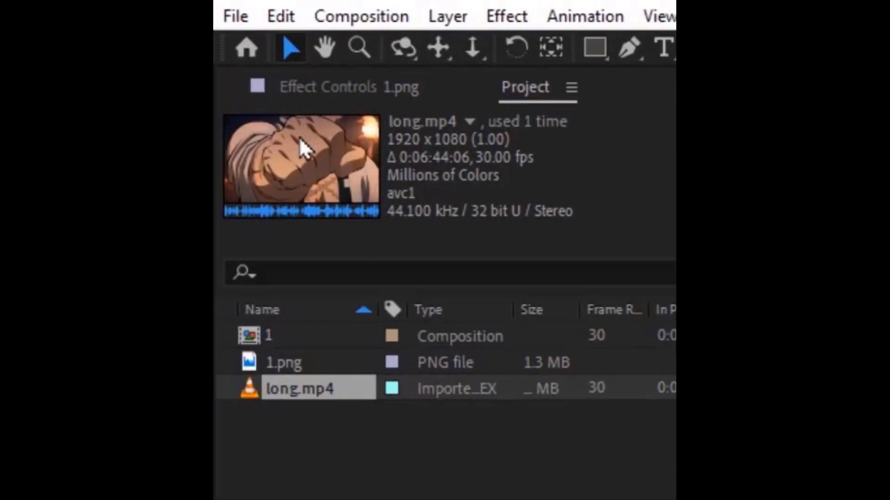
left_click(244, 21)
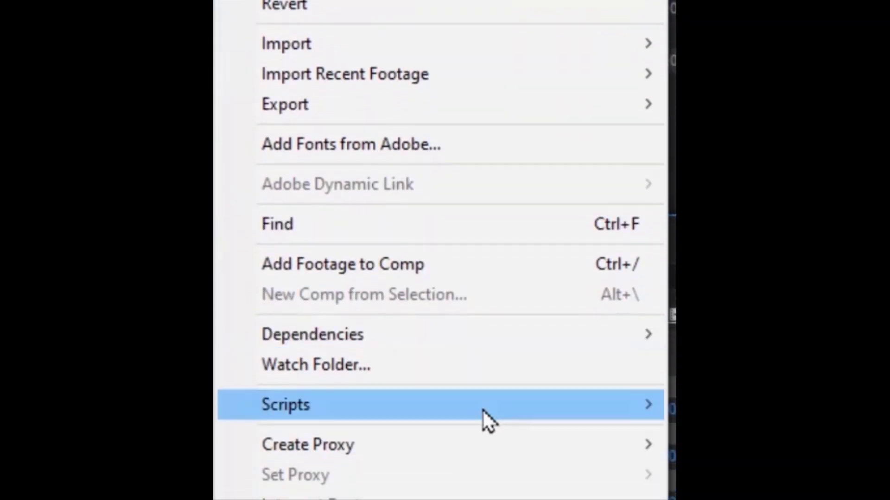
mouse_move(461, 416)
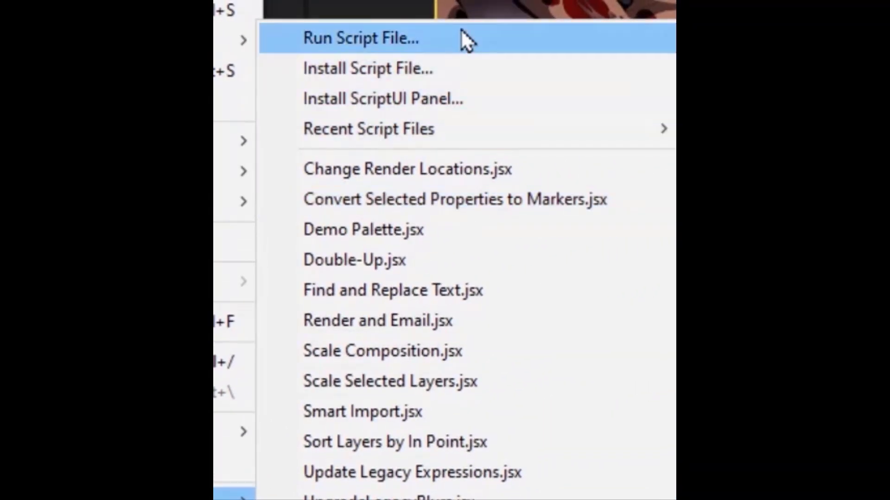
left_click(461, 33)
left_click(532, 89)
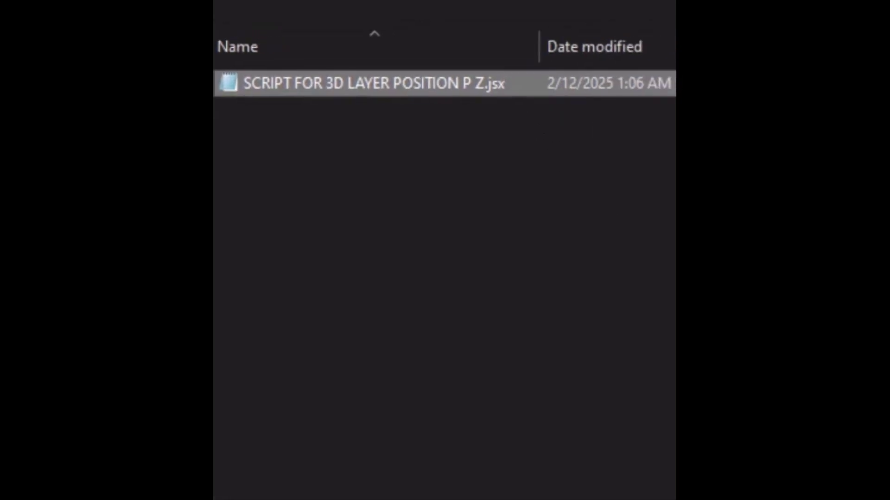
left_click(660, 451)
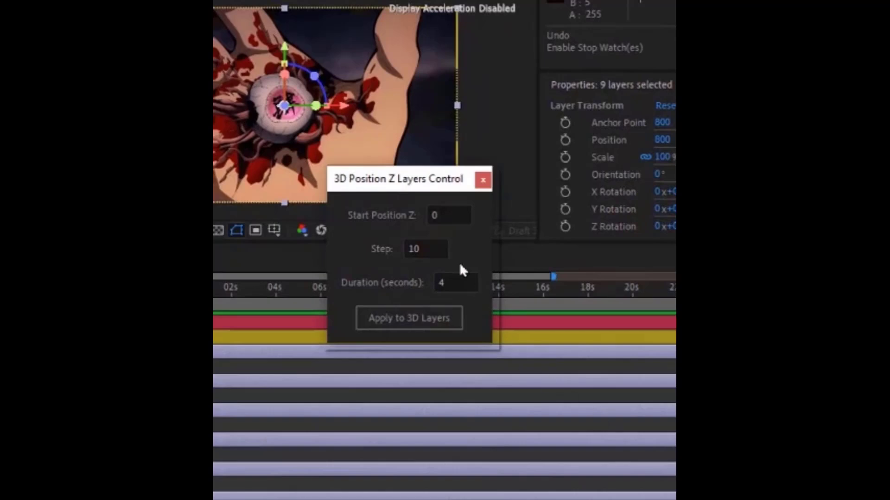
Move the 3D Position Z Layers Control dialog aside and select the stacked 1.png layers in the timeline
left_click_drag(402, 182, 525, 246)
key("ctrl+shift+a")
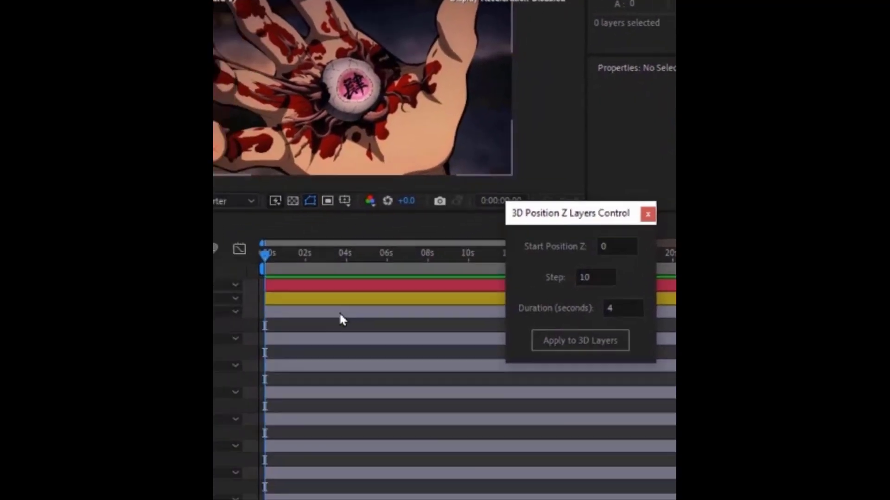
left_click(340, 315)
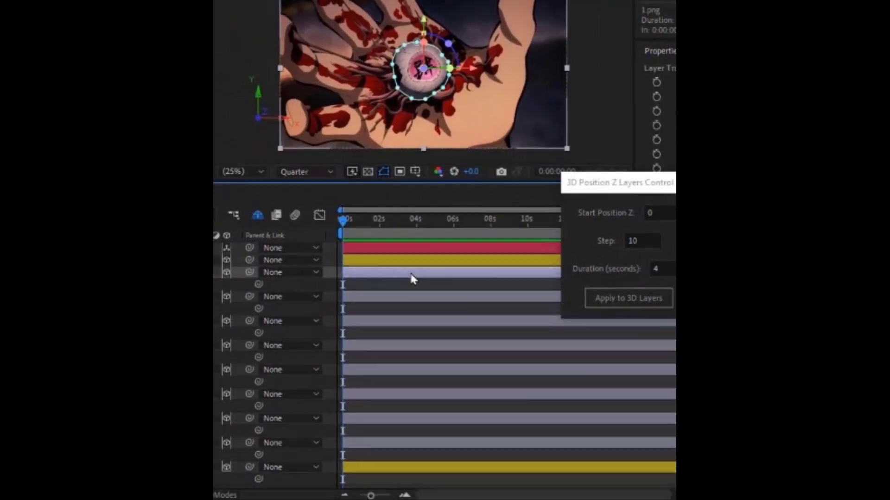
left_click(423, 469, "shift")
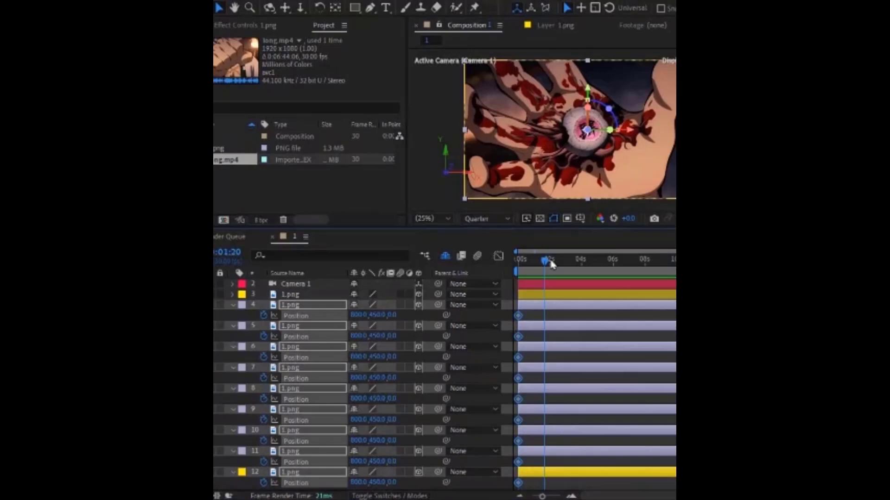
left_click_drag(550, 261, 551, 271)
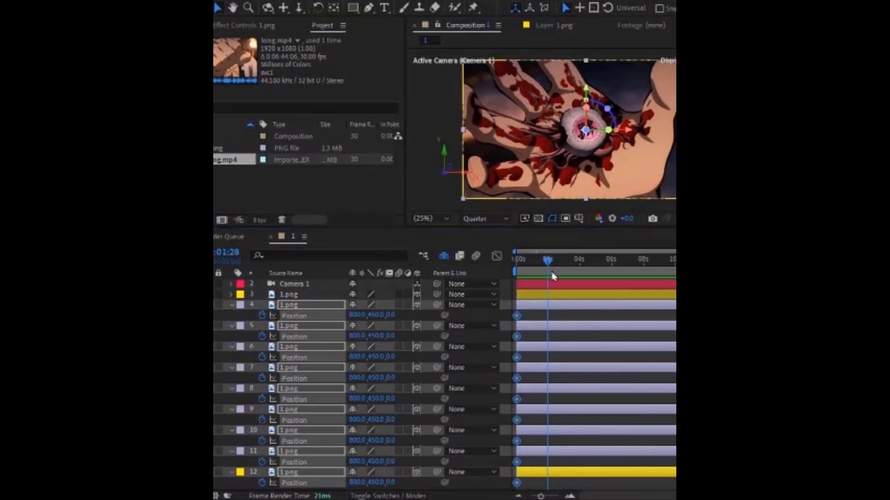
left_click_drag(610, 254, 641, 261)
Set Start Position Z and Duration to 0 in the script dialog and apply it to the 3D layers
type("0")
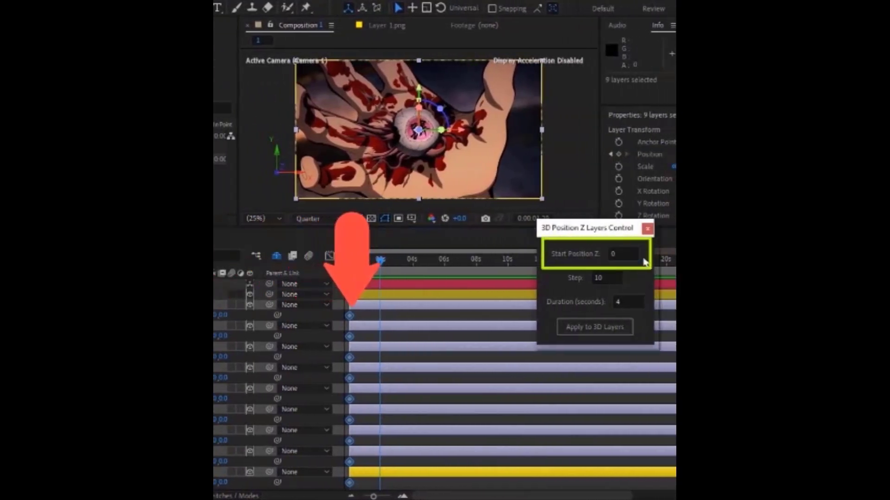
key("Tab")
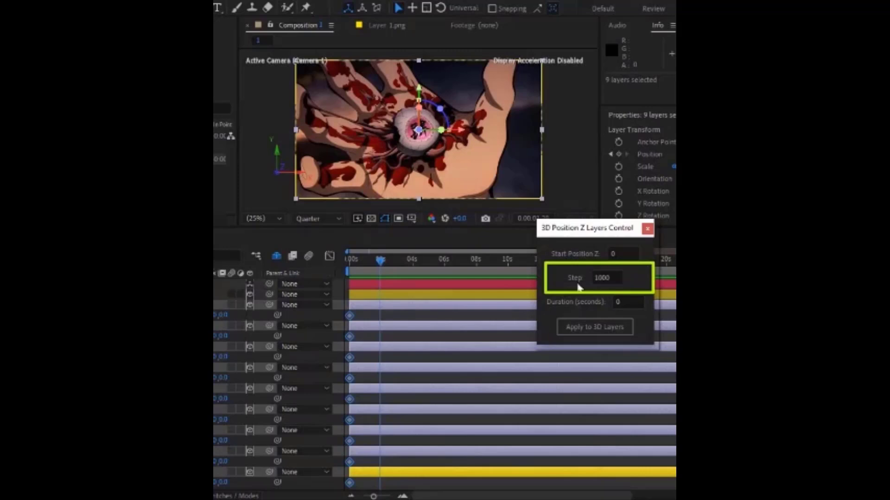
key("Tab")
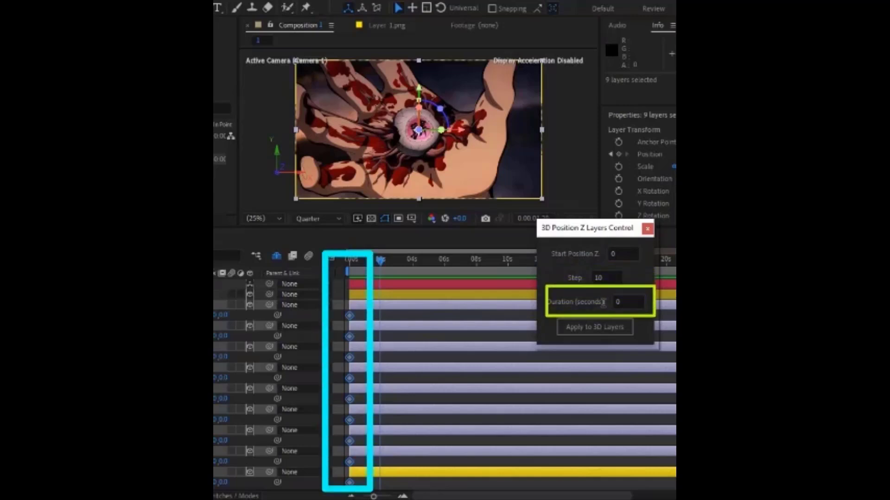
left_click(598, 327)
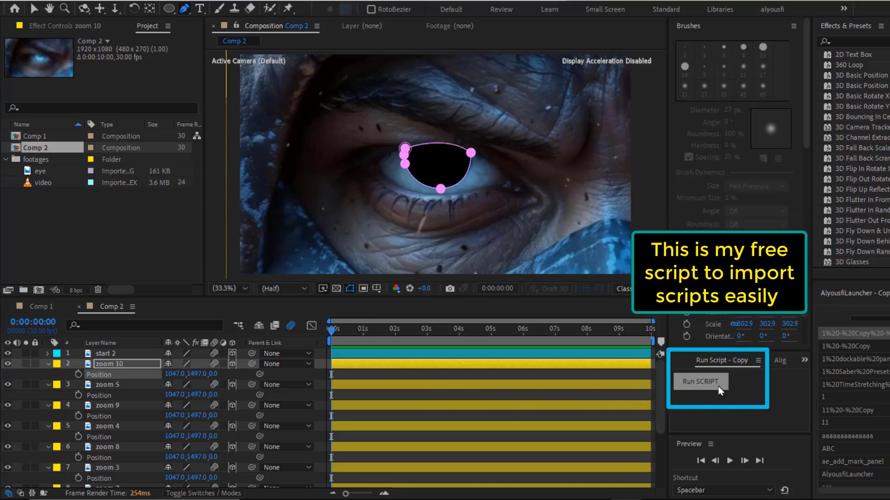
Run the script file SCRIPT FOR 3D LAYER POSITION P Z.jsx again and set its Step to 1000
left_click(700, 381)
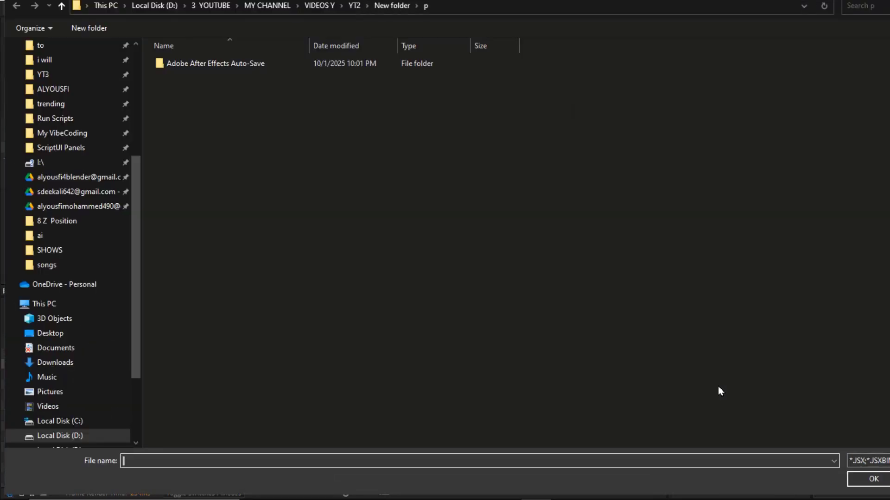
left_click(62, 133)
left_click(223, 154)
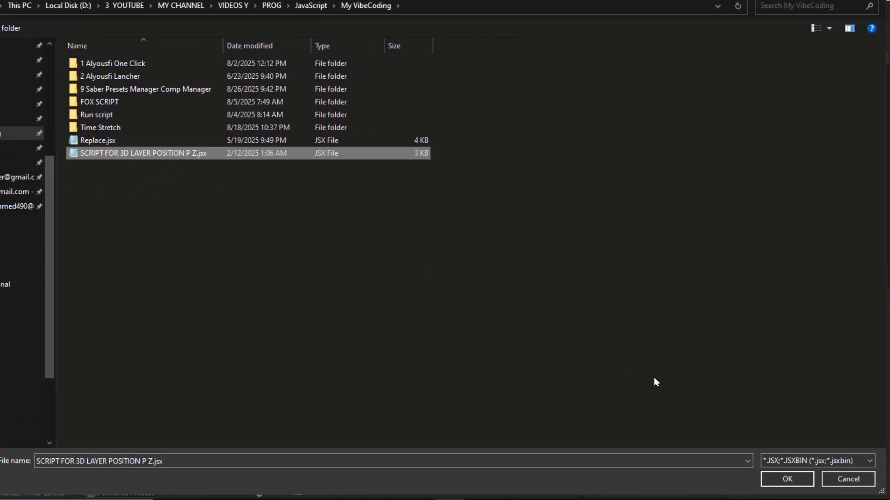
left_click(786, 479)
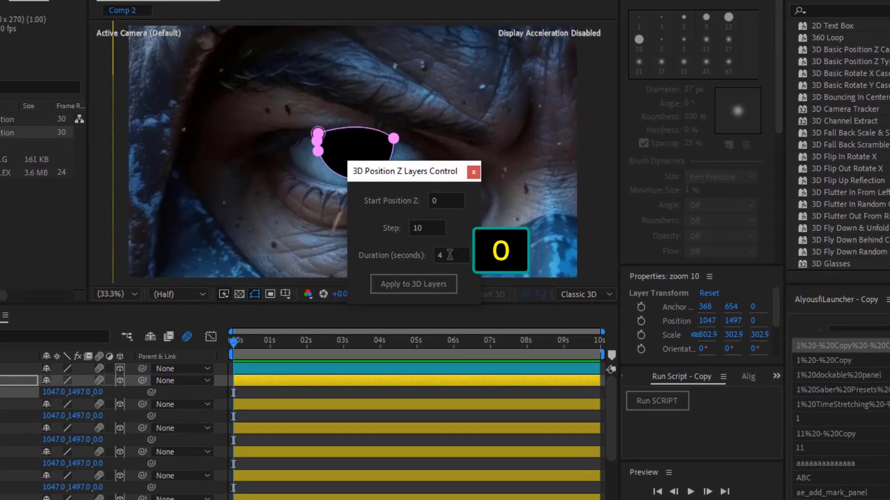
double_click(423, 228)
type("1000")
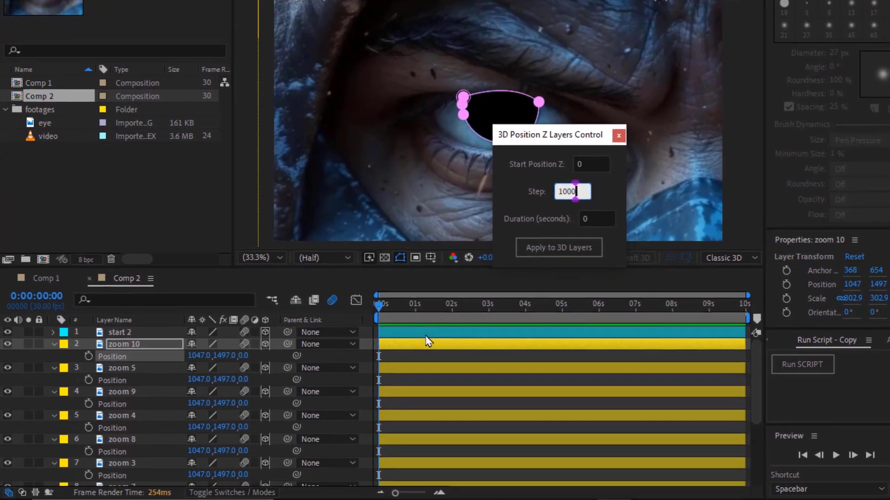
Select all stacked layers from zoom 10 down to end and set Position keyframes on them
left_click(251, 380)
scroll(251, 381, "down", 1)
scroll(399, 348, "down", 3)
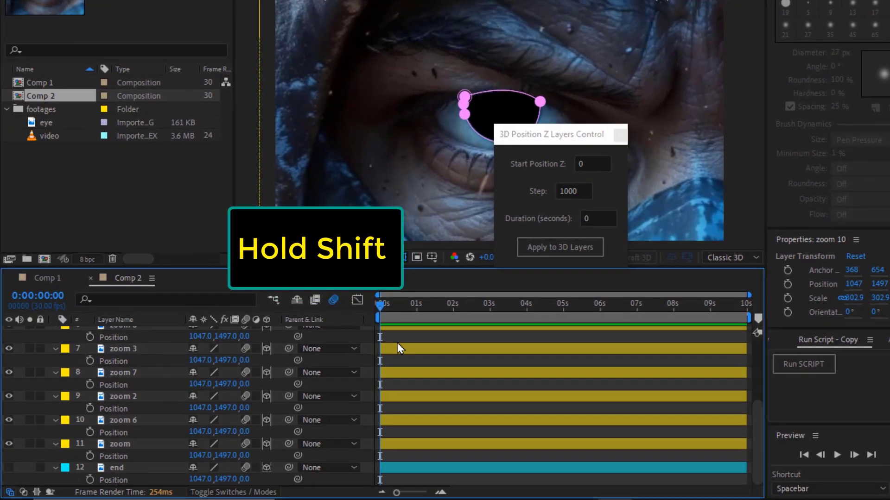
left_click(393, 473, "shift")
left_click(90, 408)
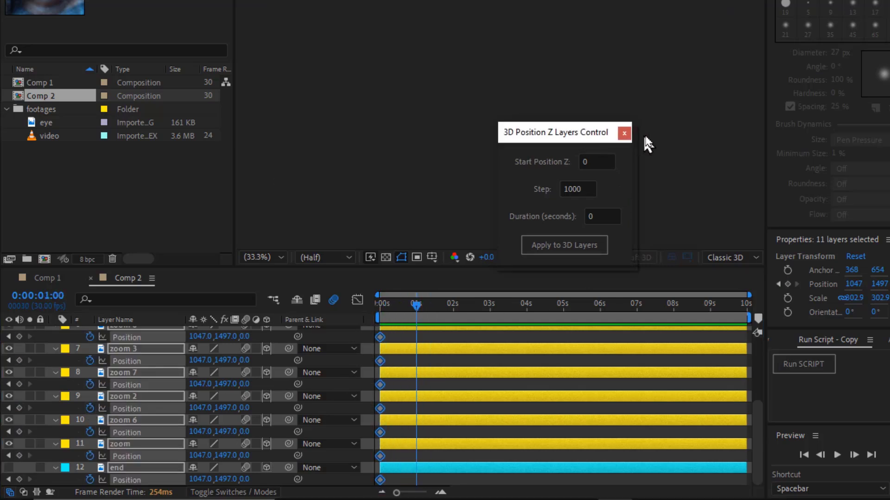
Move the script dialog aside and apply it to the selected 3D layers
left_click_drag(578, 140, 787, 119)
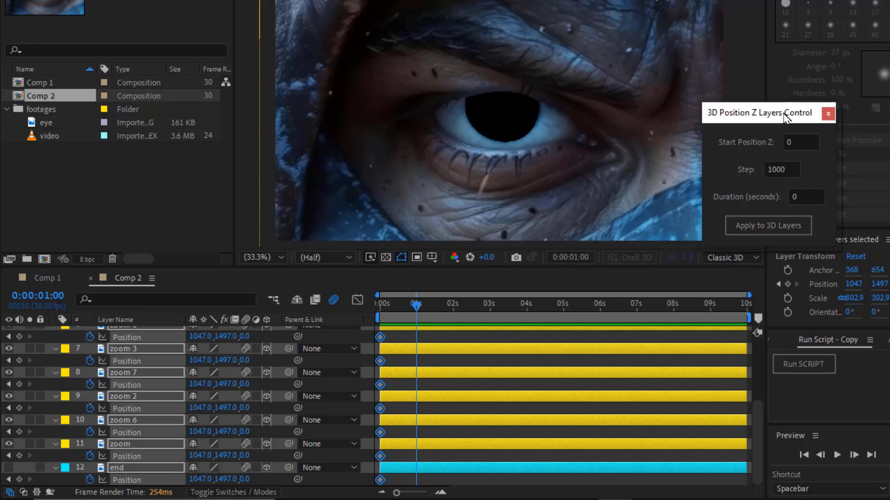
left_click(777, 227)
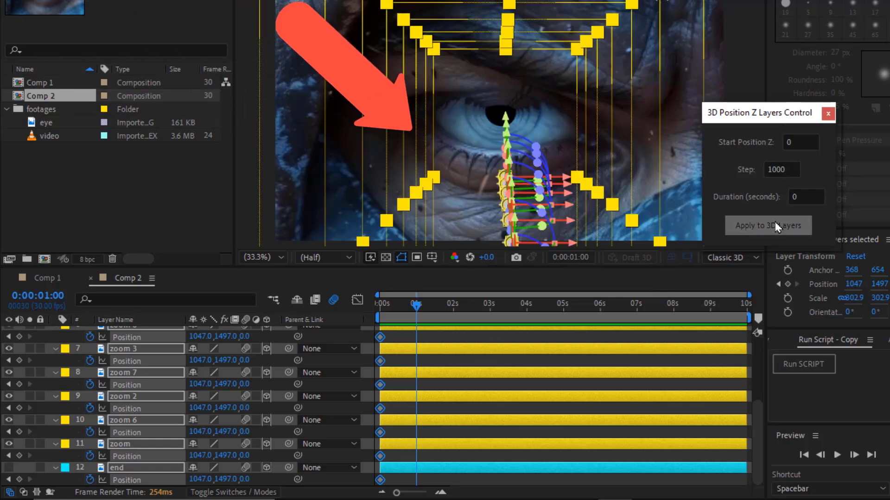
left_click(777, 226)
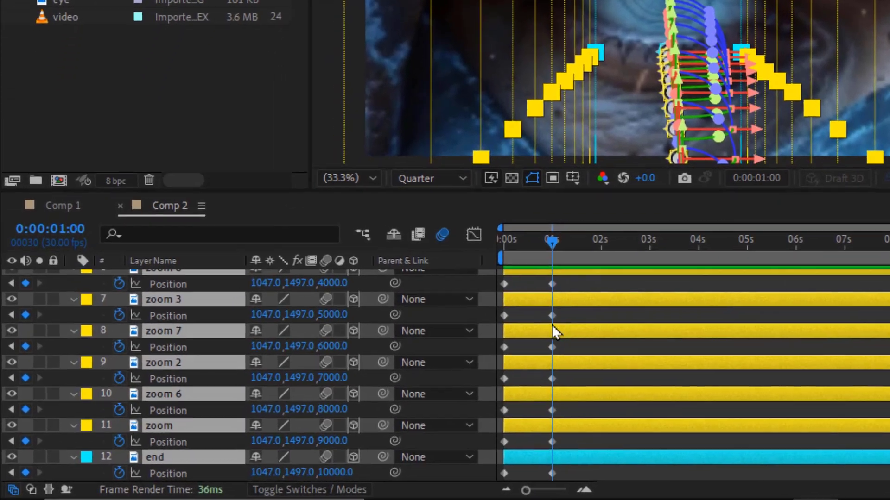
Collapse the layers' properties and close the 3D Position Z Layers Control dialog
scroll(279, 374, "up", 5)
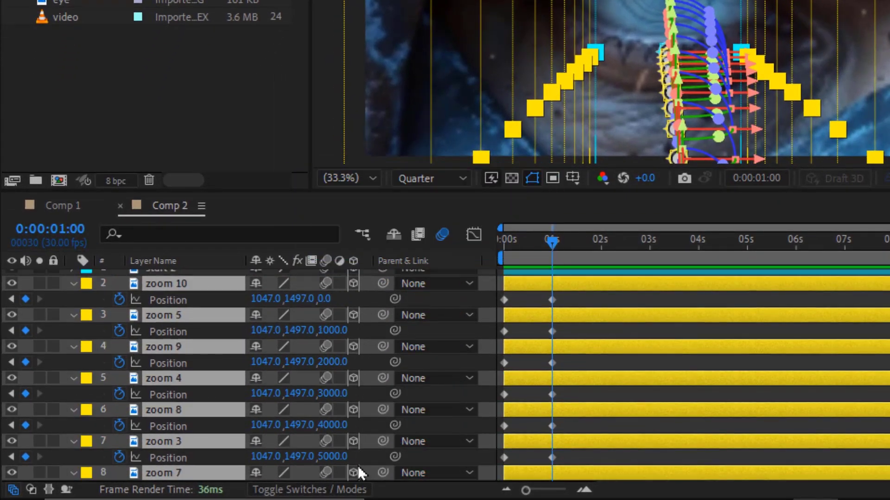
scroll(278, 436, "up", 2)
left_click(73, 293)
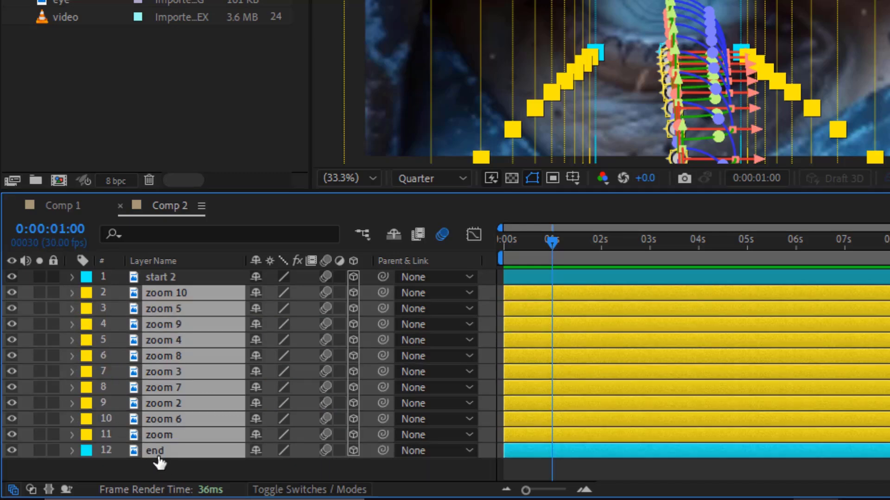
left_click(161, 463)
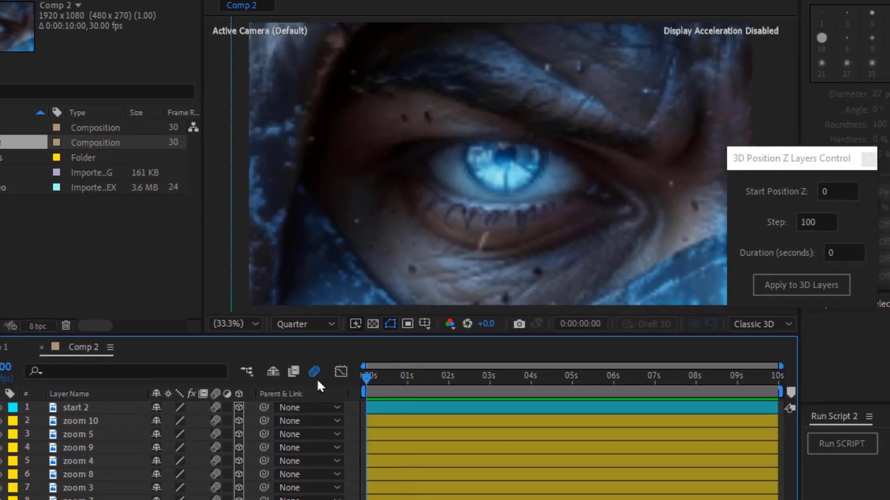
left_click(486, 258)
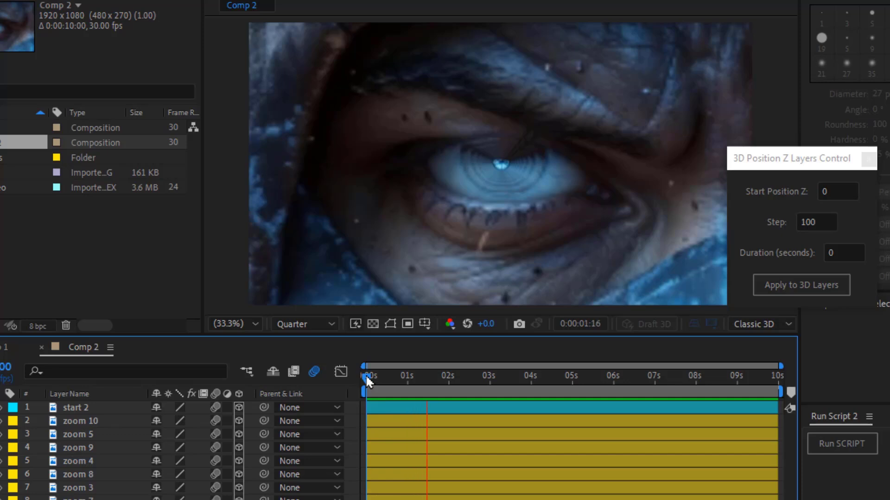
left_click(868, 160)
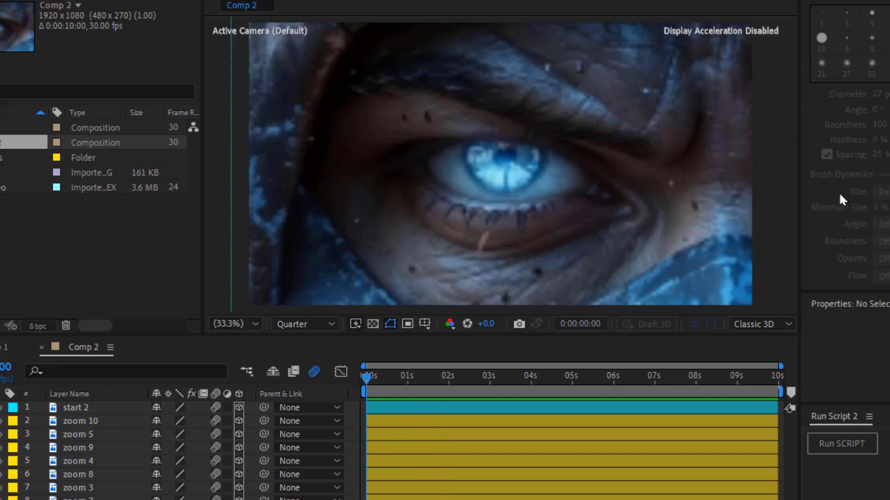
Inspect zoom 10's Position keyframes around the 1-second mark
left_click(377, 420)
key("p")
left_click(406, 375)
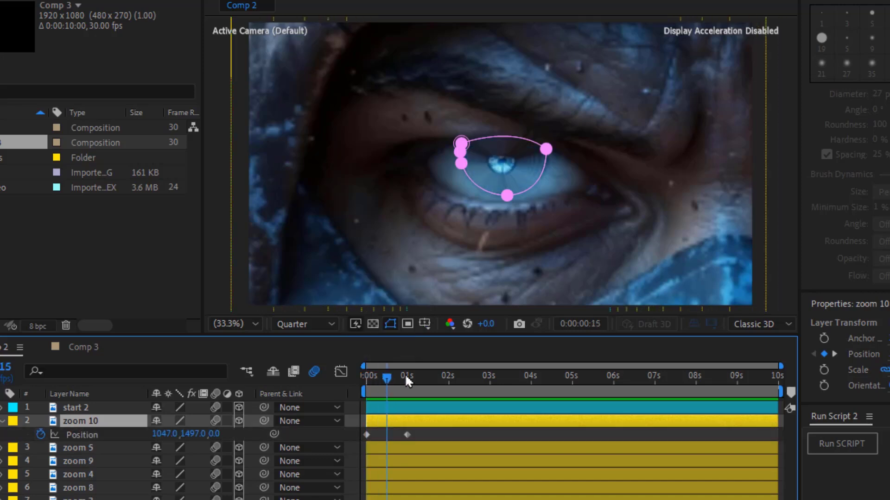
key("shift+9")
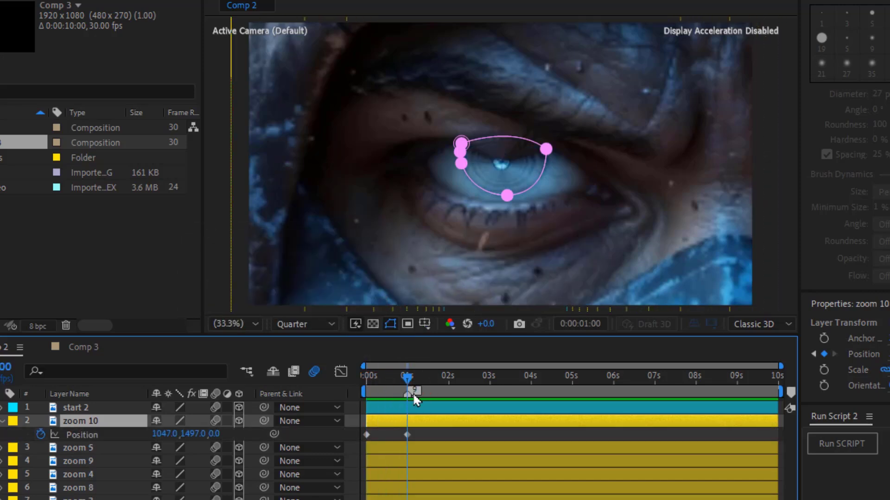
key("p")
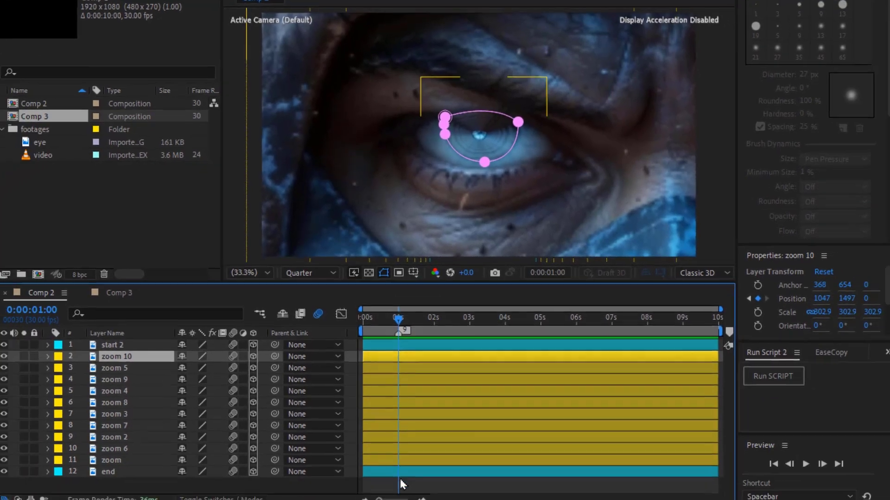
Add a new Two-Node camera layer with the 50mm preset to the composition
left_click(401, 480)
right_click(403, 481)
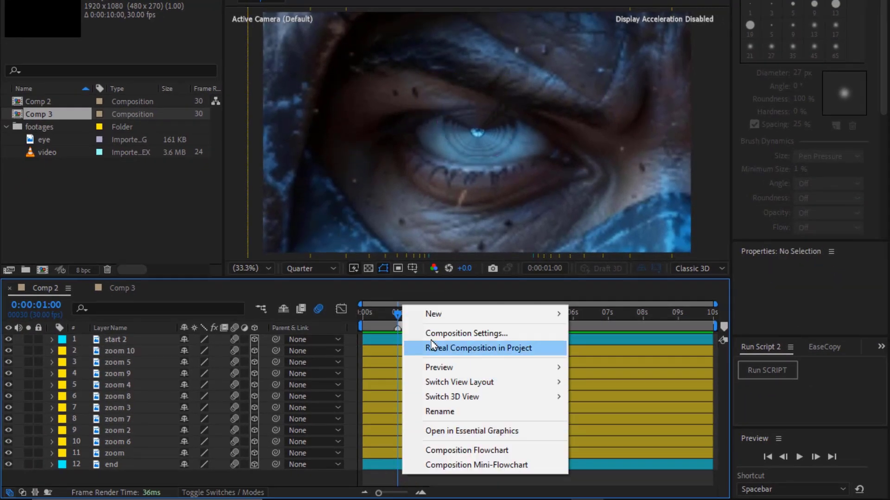
mouse_move(432, 317)
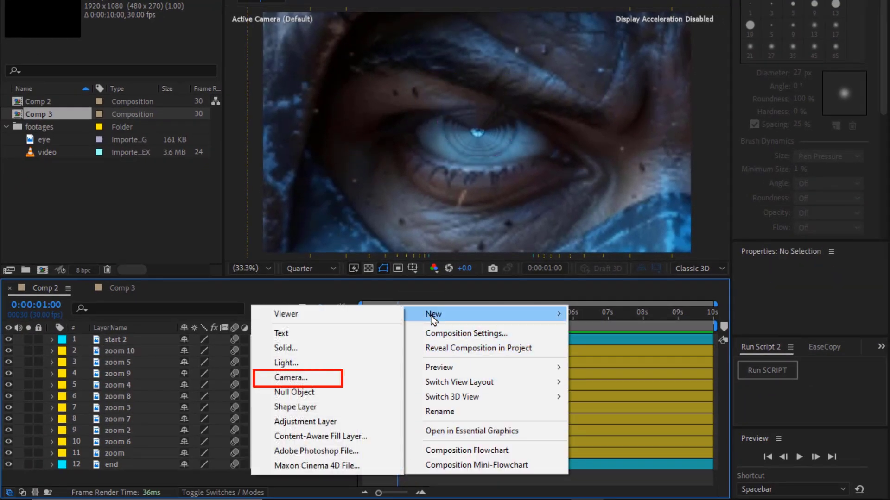
left_click(375, 378)
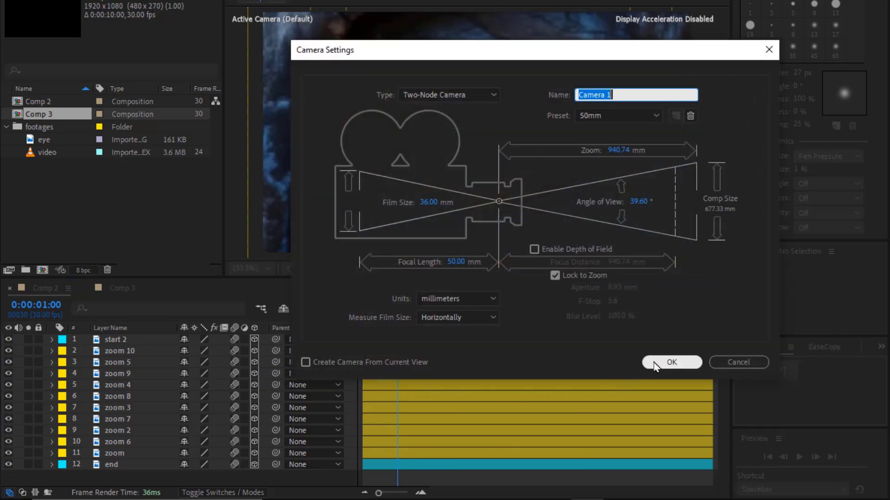
left_click(656, 365)
In the maximized Top view, move the camera forward along Z to about 9901 at 4 seconds
key("p")
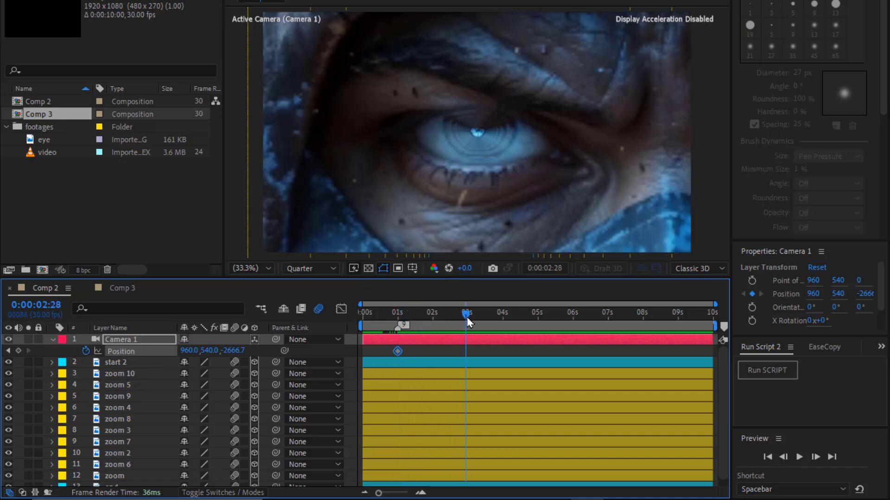
key("grave")
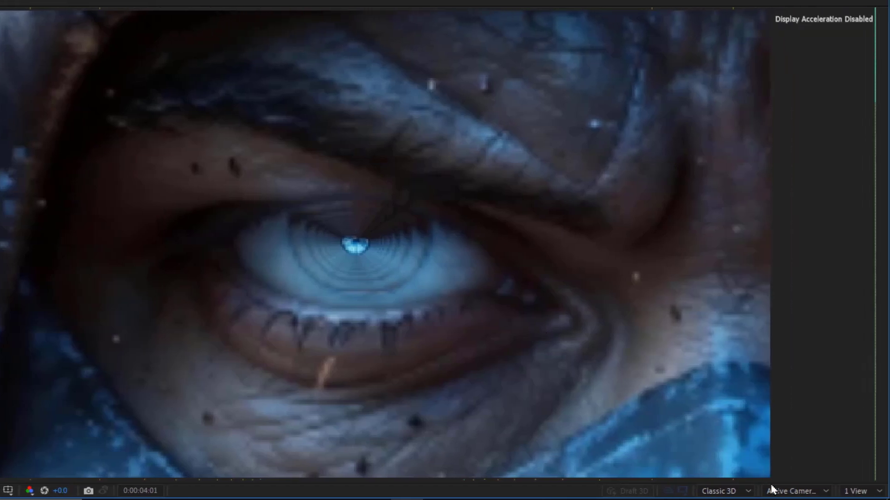
left_click(772, 490)
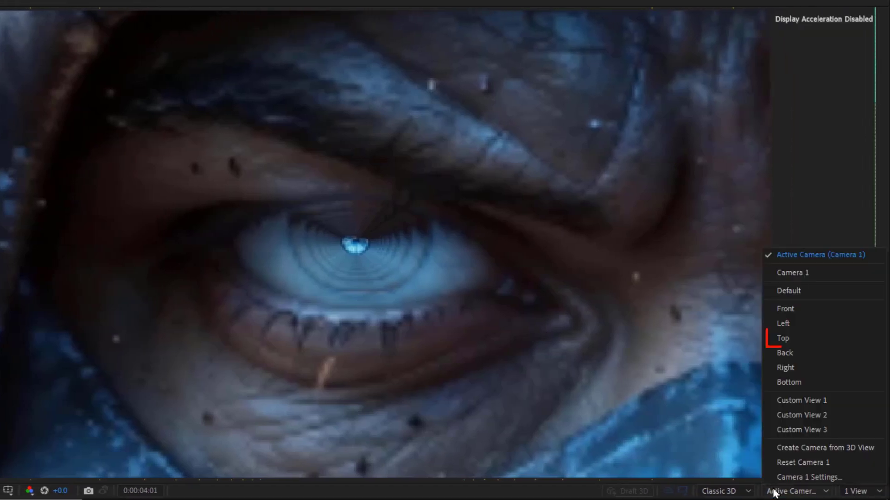
left_click(799, 337)
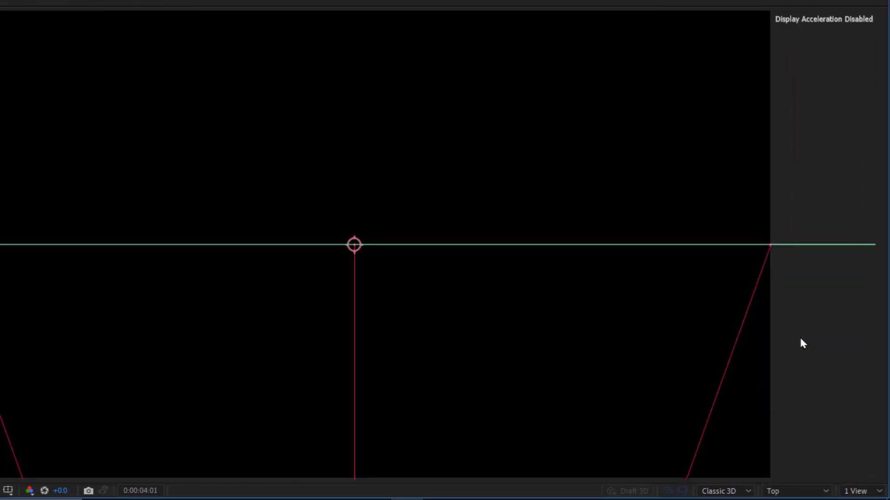
scroll(513, 340, "down", 5)
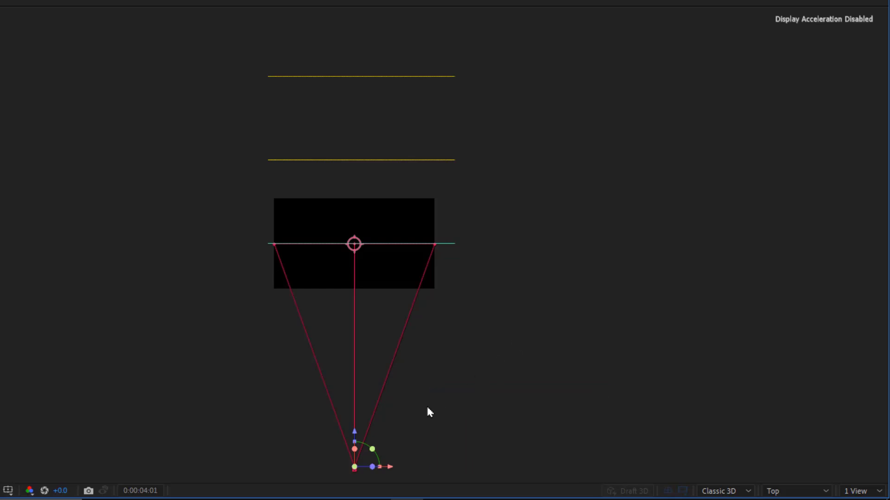
left_click_drag(359, 432, 381, 412)
scroll(365, 236, "down", 1)
left_click_drag(347, 410, 408, 286)
scroll(365, 243, "up", 1)
left_click_drag(368, 380, 368, 175)
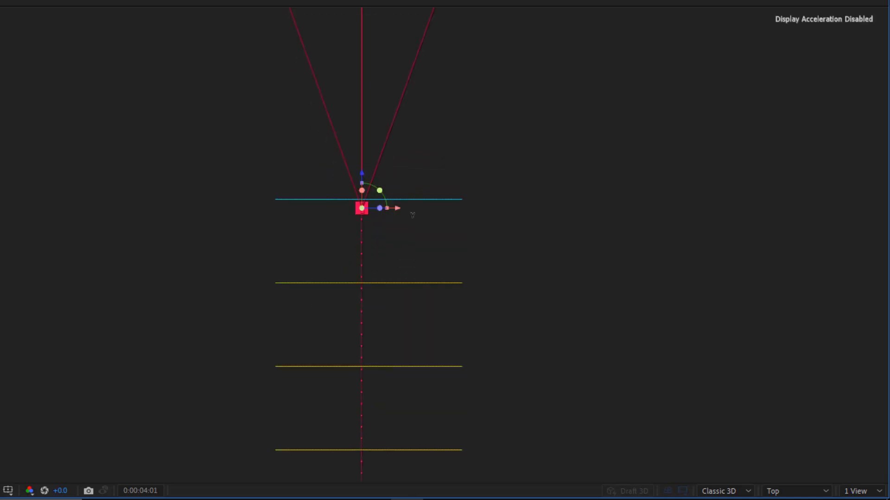
Switch the viewer back to the Active Camera view and set the magnification to Fit
left_click(777, 491)
left_click(772, 256)
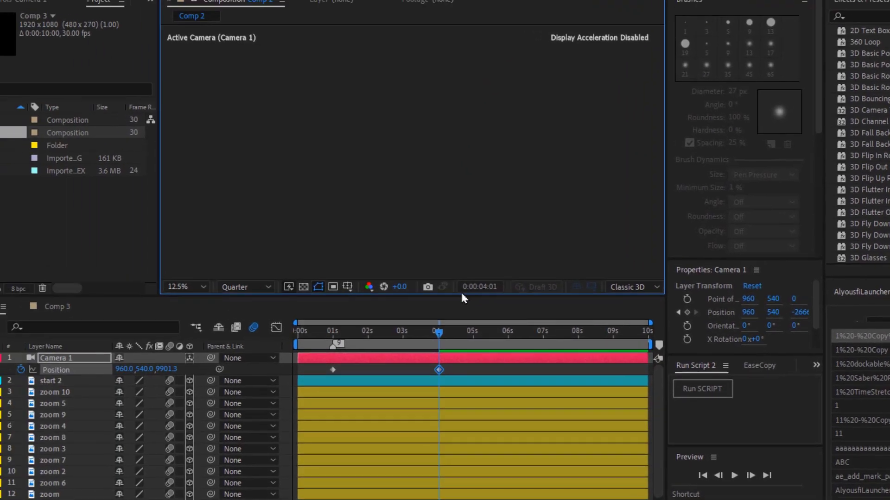
left_click(191, 287)
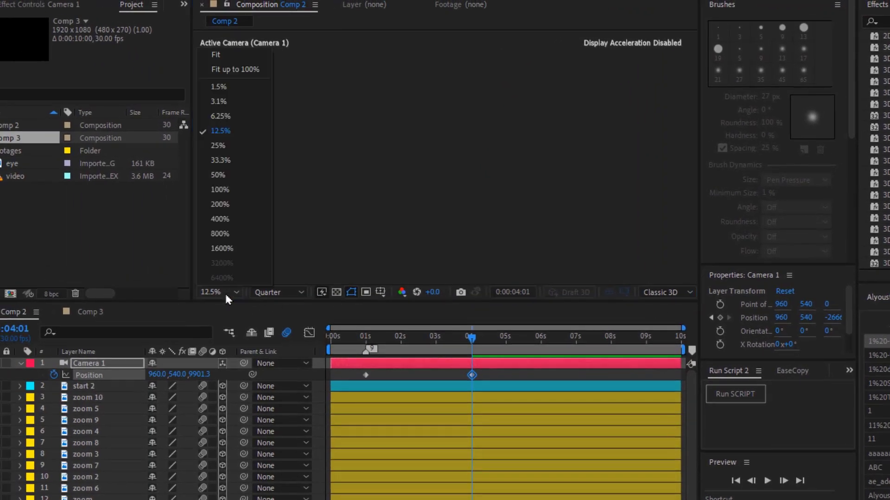
left_click(253, 55)
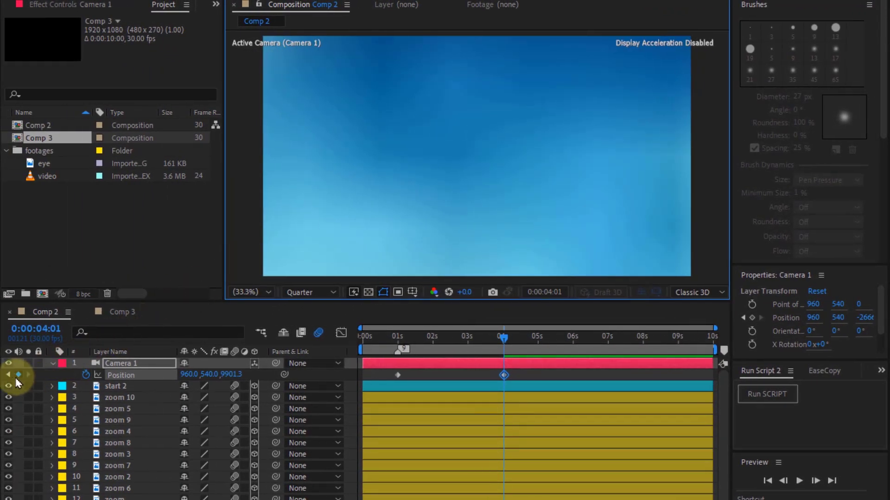
Preview the camera move starting from its first Position keyframe
left_click(7, 375)
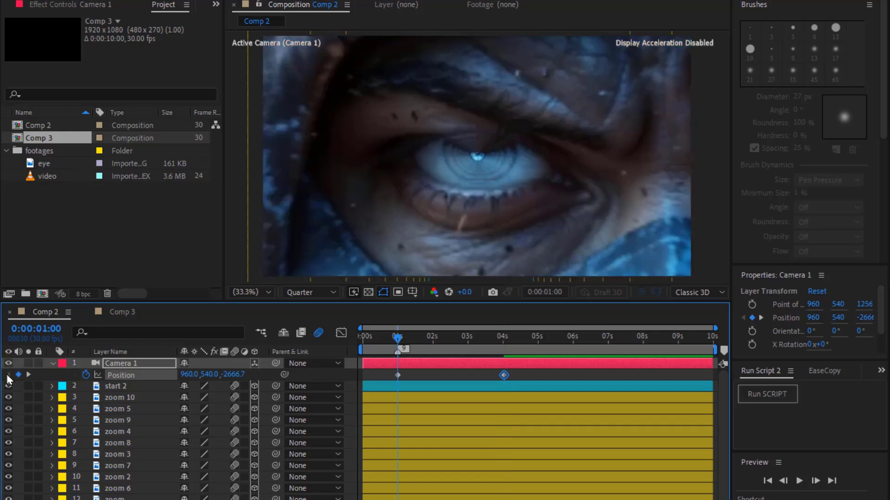
left_click(401, 348)
key("space")
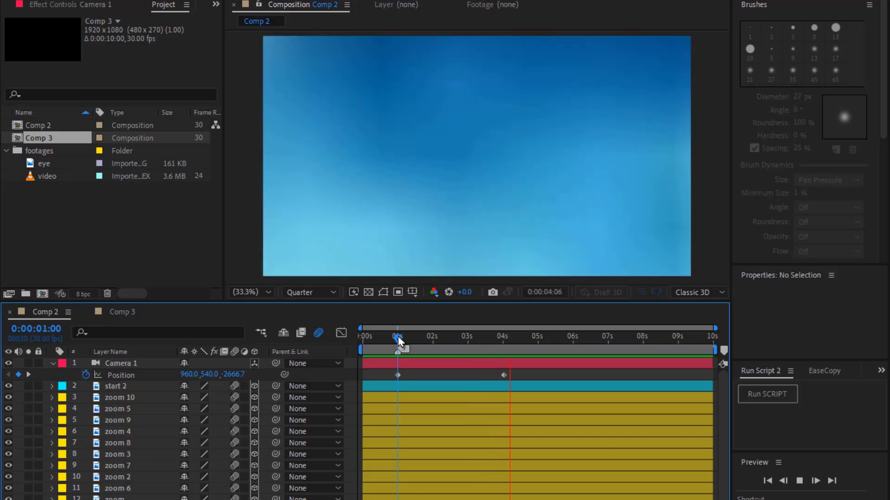
key("space")
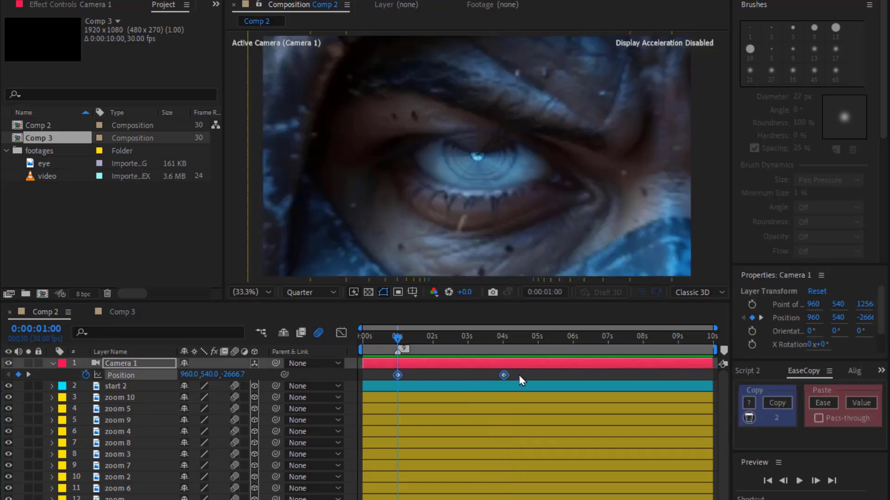
Apply Easy Ease to both camera Position keyframes
left_click_drag(520, 376, 365, 385)
key("F9")
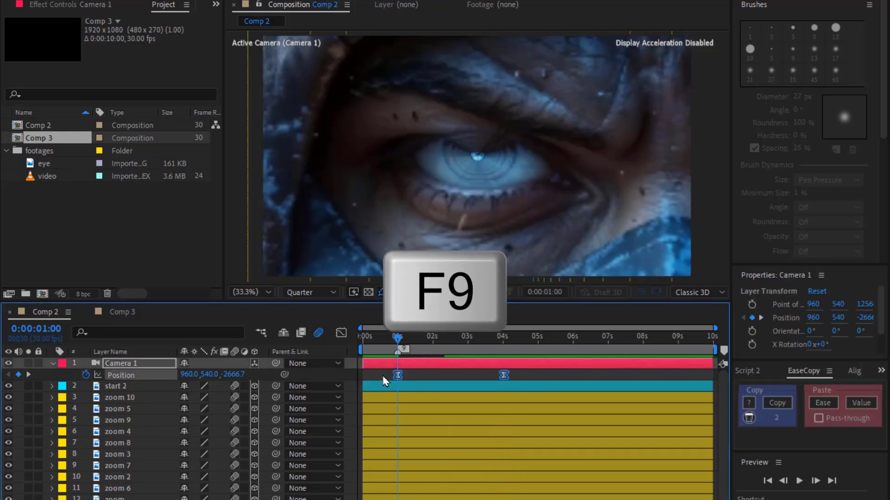
In the Graph Editor, lengthen the speed curve's influence handles so the camera accelerates sharply
left_click(341, 332)
left_click_drag(397, 337, 492, 345)
left_click_drag(489, 459, 499, 461)
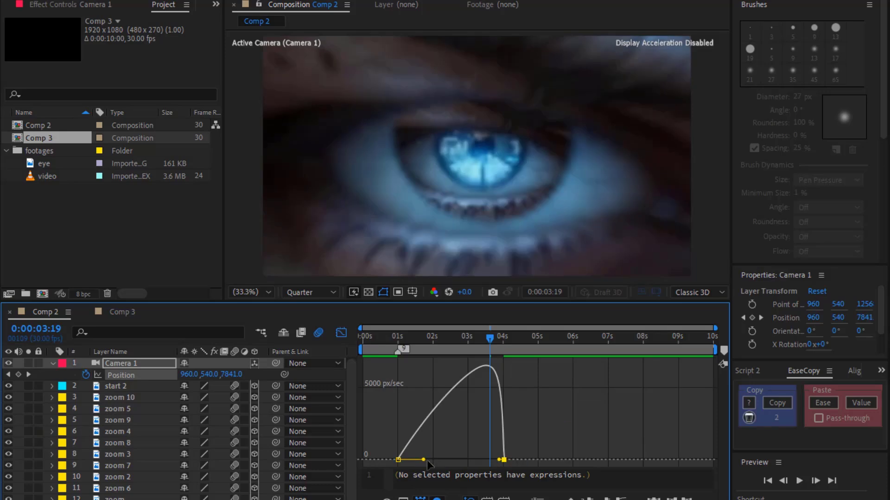
left_click_drag(423, 460, 434, 460)
Preview the eased camera zoom from the 1-second mark
left_click(398, 337)
key("space")
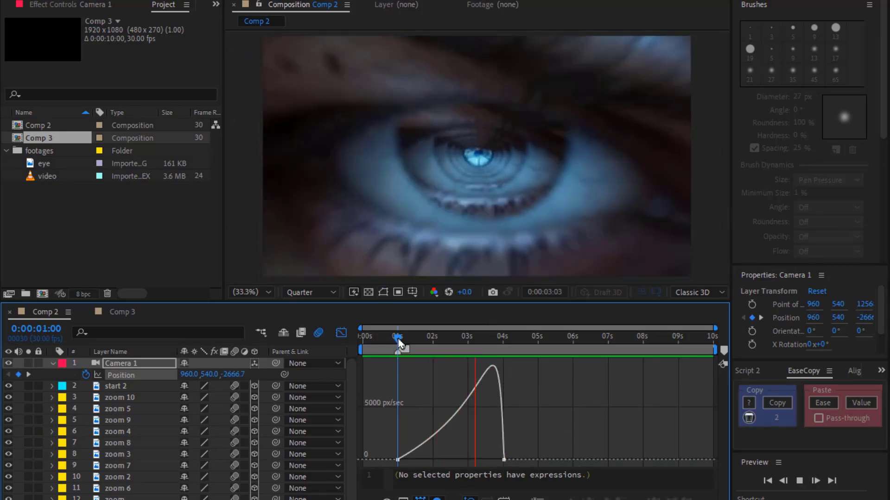
key("space")
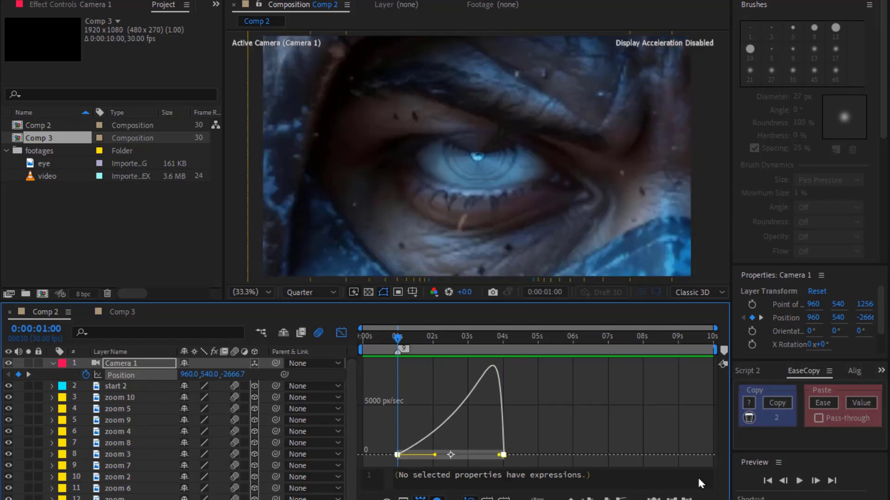
Copy the easing of the camera's Position keyframes with EaseCopy
left_click(781, 404)
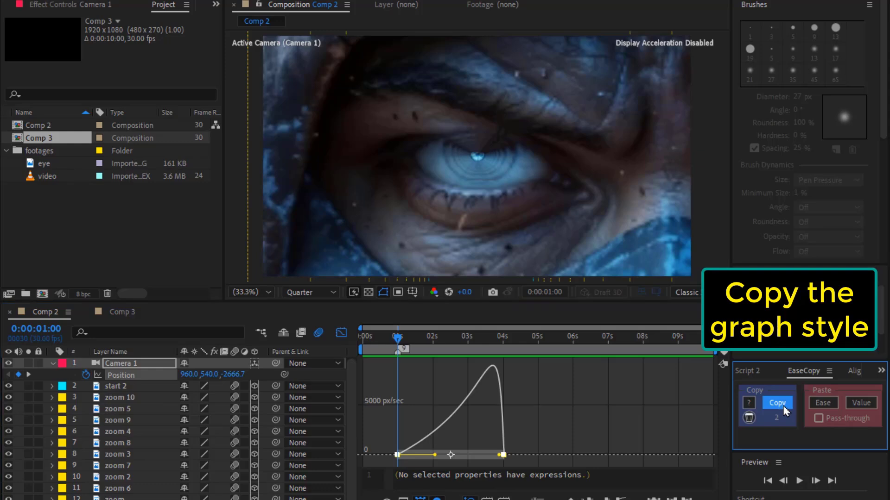
left_click(150, 367)
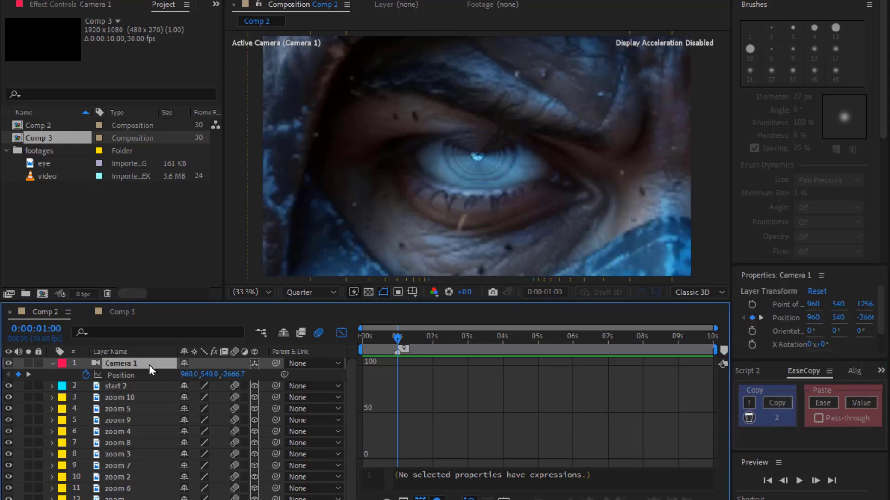
Keyframe the camera's Z Rotation from 0° at 1 second to 90° at about 3:21
key("r")
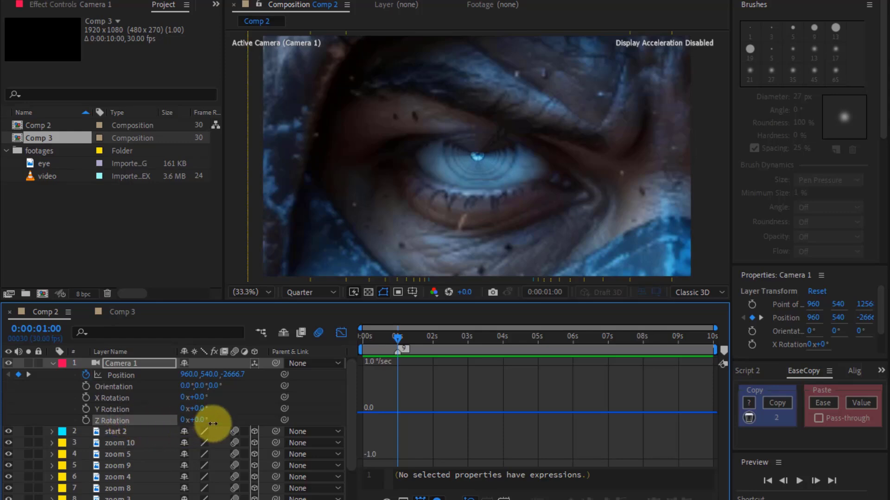
left_click_drag(213, 423, 222, 419)
key("ctrl+z")
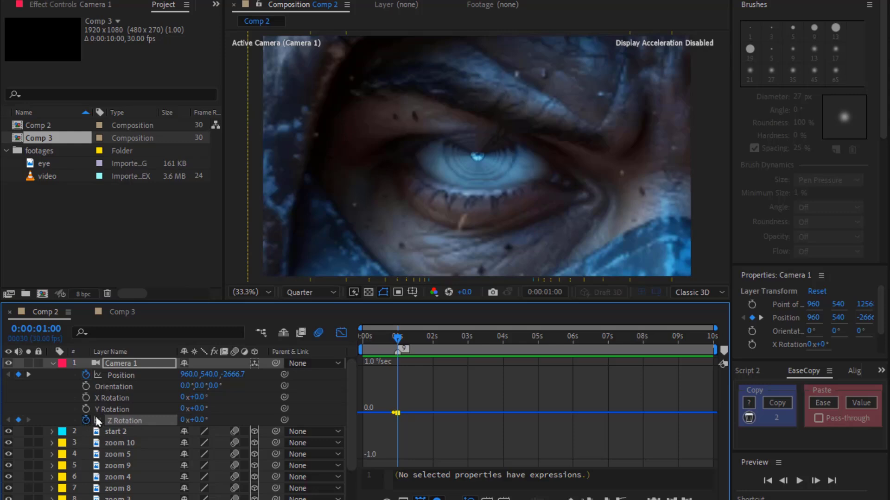
left_click(341, 334)
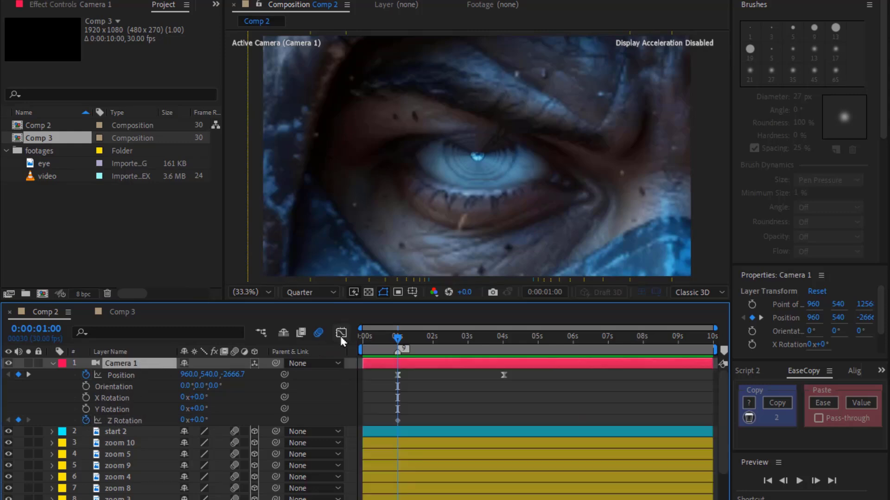
key("u")
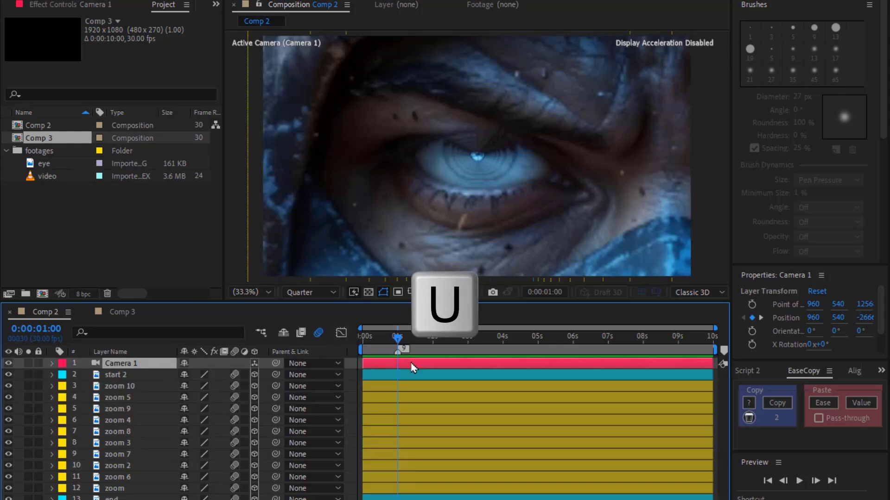
key("u")
left_click_drag(398, 339, 492, 344)
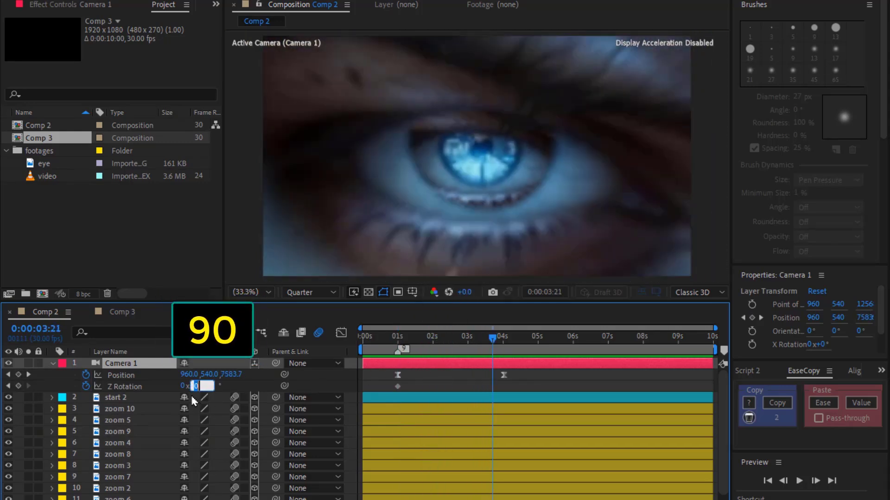
key("Return")
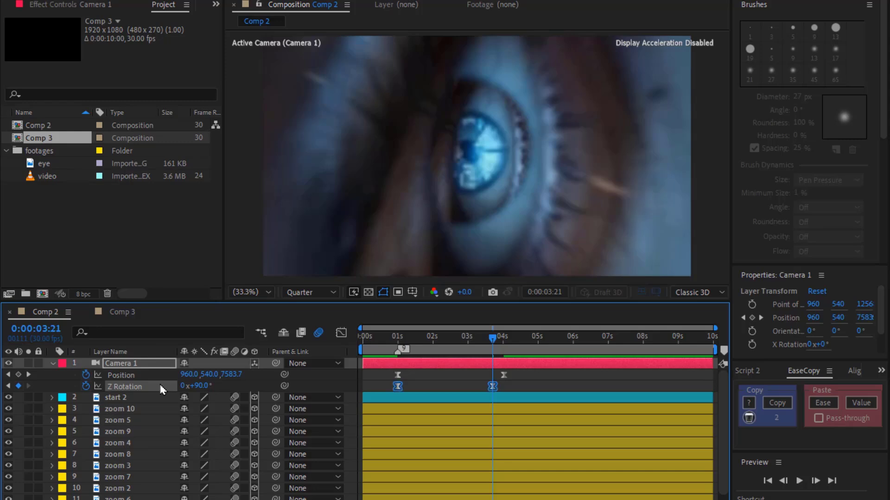
Move the final Z Rotation keyframe to the 4-second mark and paste the copied ease onto the rotation keyframes
left_click_drag(492, 388, 504, 388)
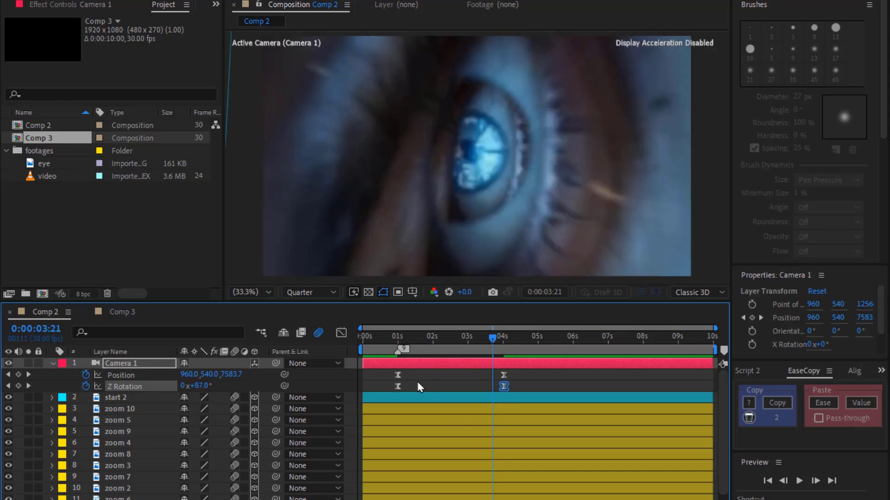
left_click(339, 338)
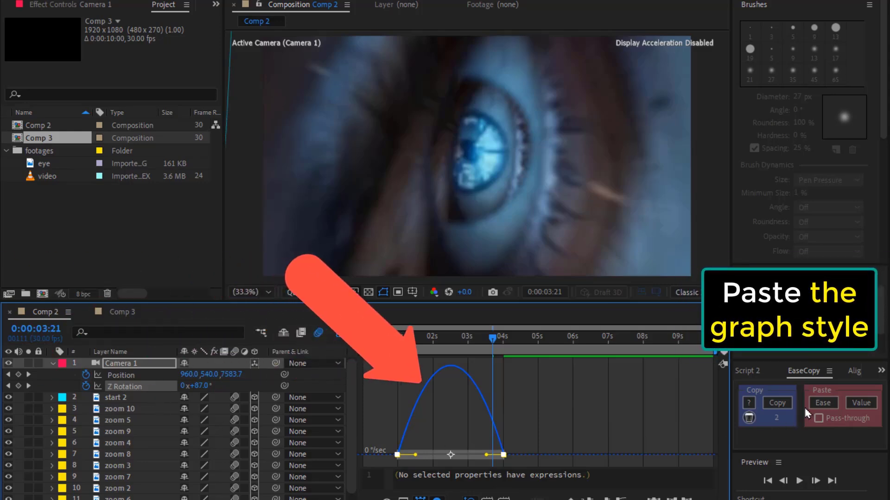
left_click(820, 404)
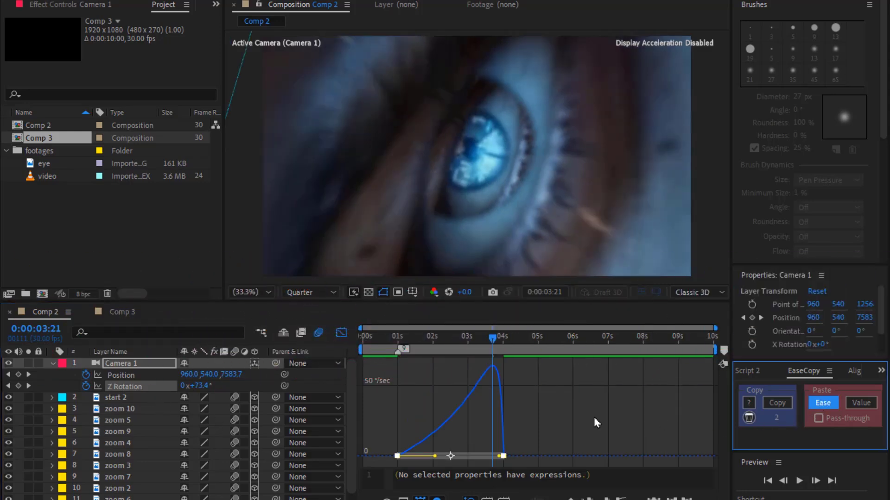
left_click(347, 339)
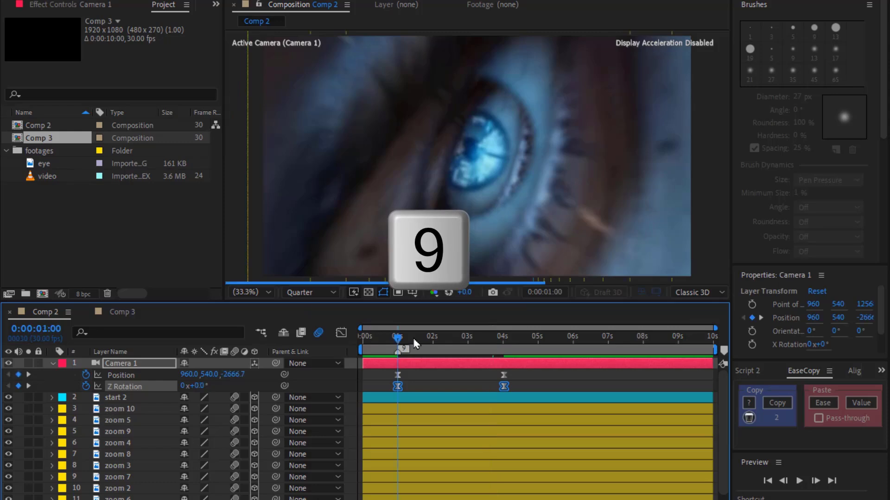
Preview the rotating camera zoom and move composition marker 9 to about 4:01
key("space")
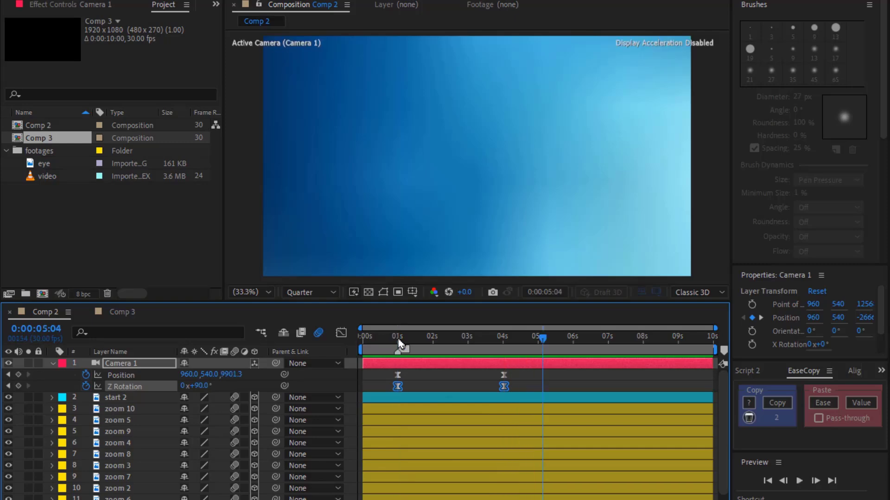
left_click_drag(398, 340, 509, 353)
key("shift+9")
key("u")
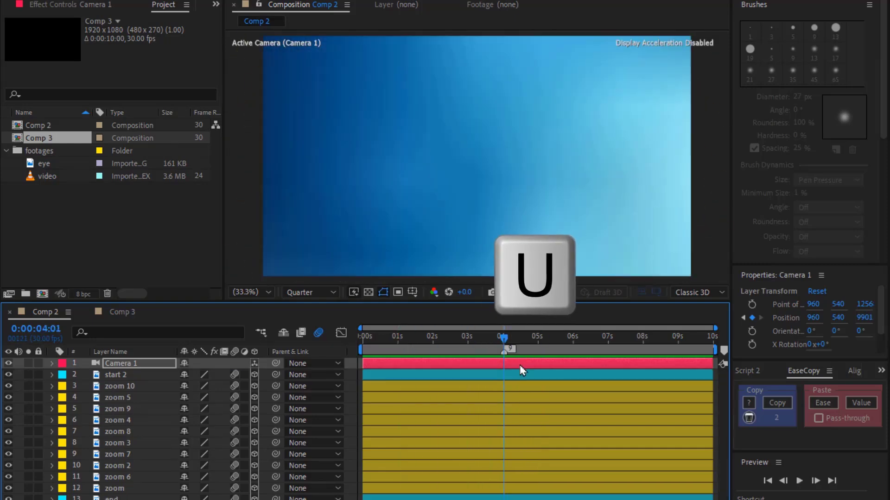
Mark layers start 2 through zoom as shy and hide them from the timeline
left_click(522, 375)
left_click(492, 489, "shift")
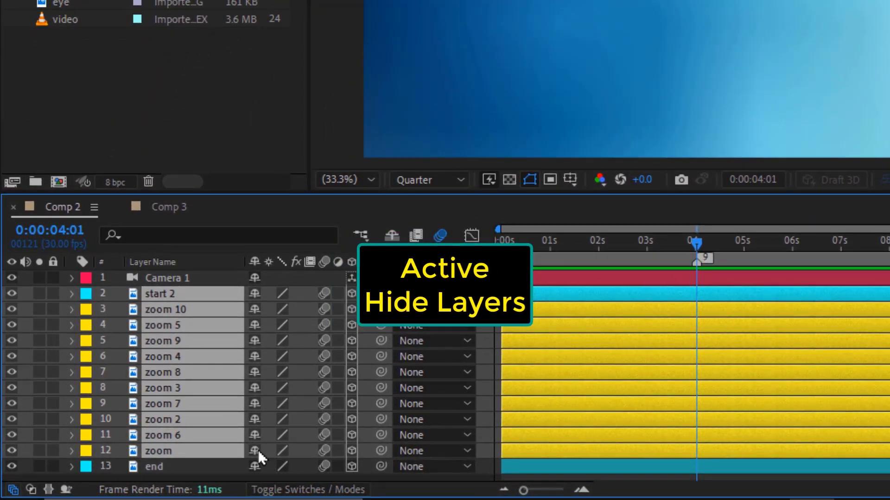
left_click(180, 466)
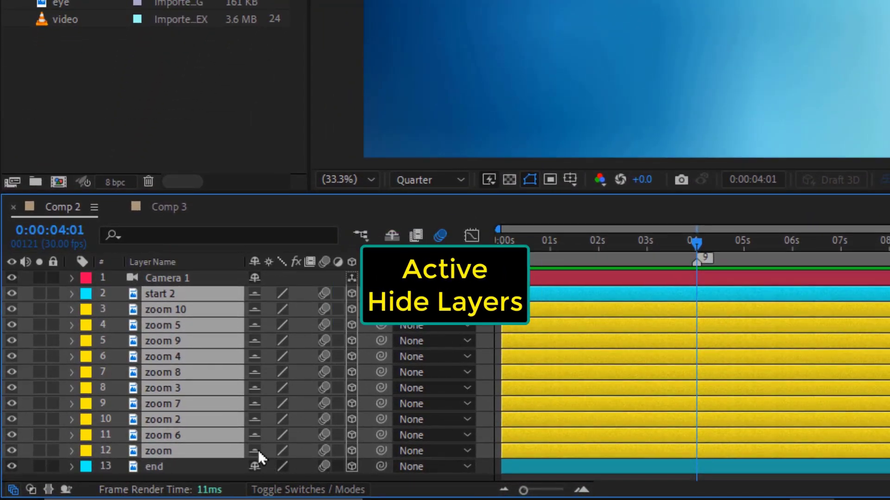
left_click(391, 235)
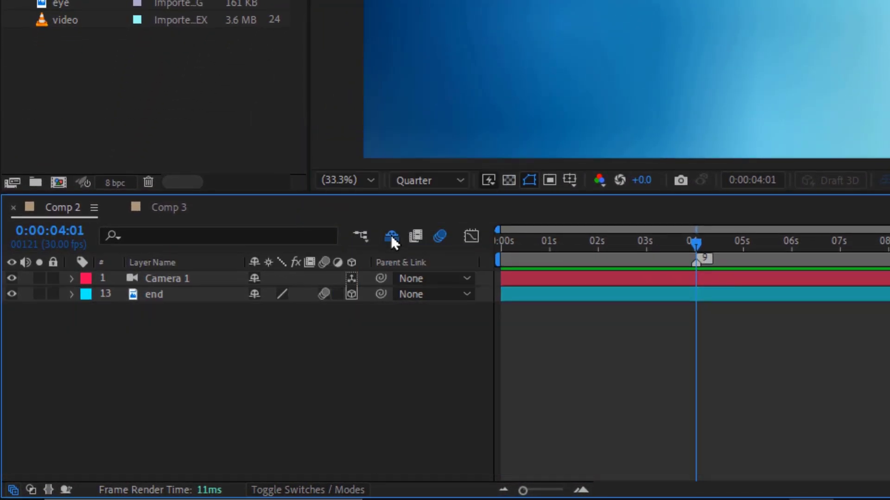
Add the video footage to the composition as a new layer
left_click_drag(64, 19, 77, 48)
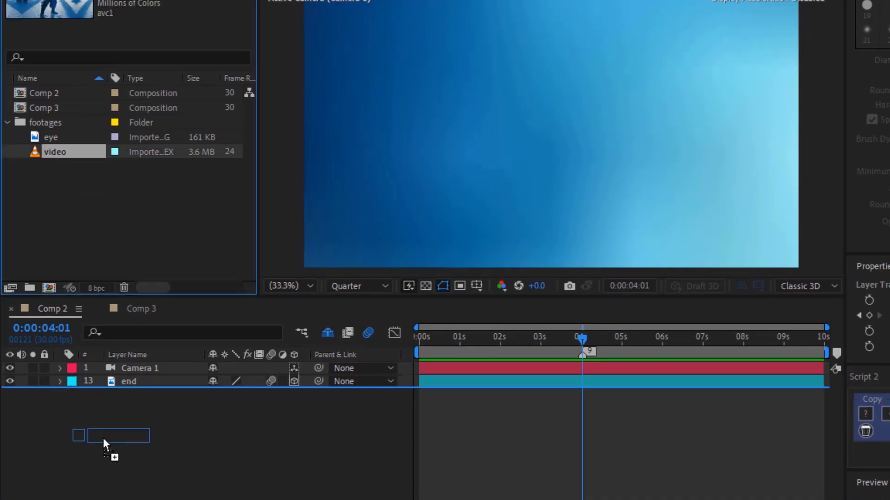
left_click_drag(104, 439, 105, 445)
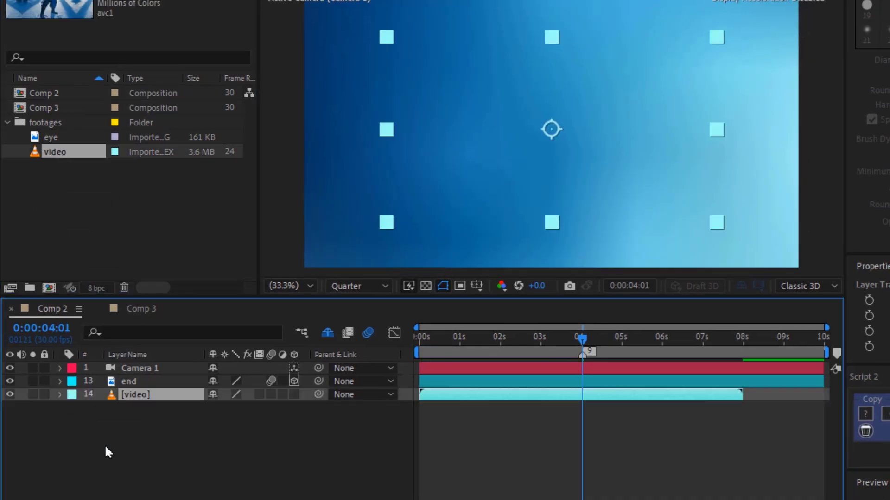
Preview the camera Position animation from the 1-second mark
left_click(589, 370)
key("p")
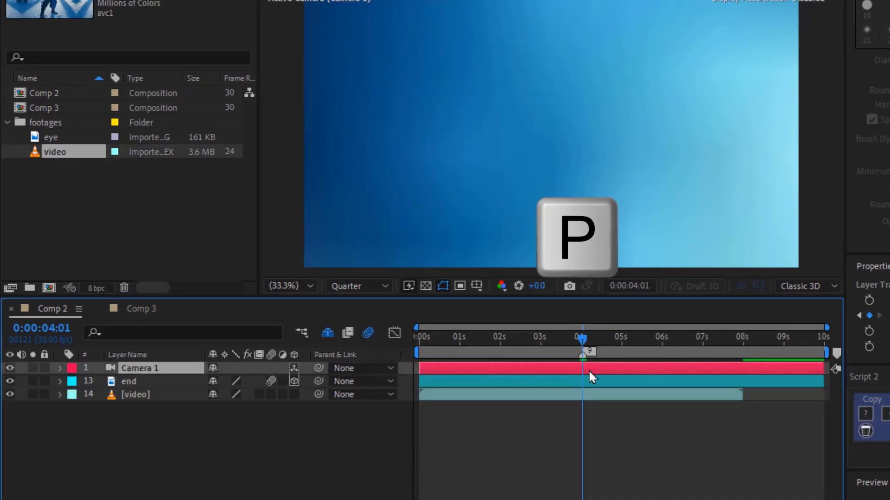
left_click_drag(267, 386, 541, 381)
left_click(461, 340)
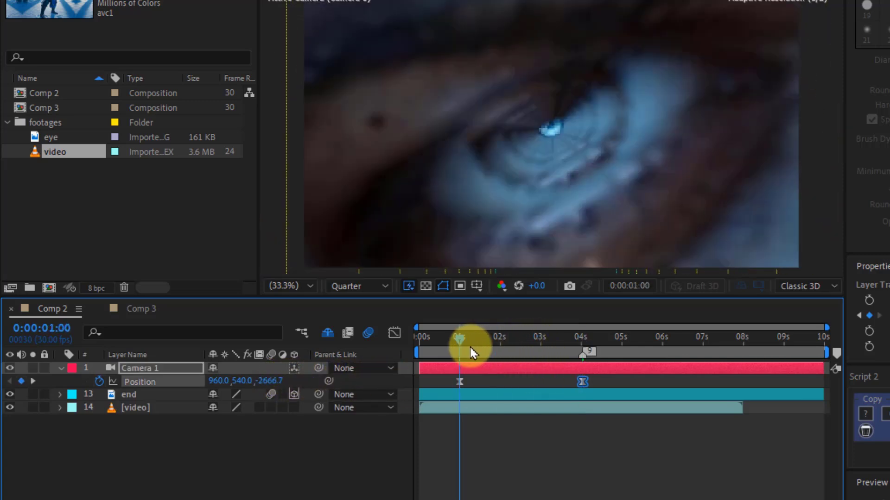
key("space")
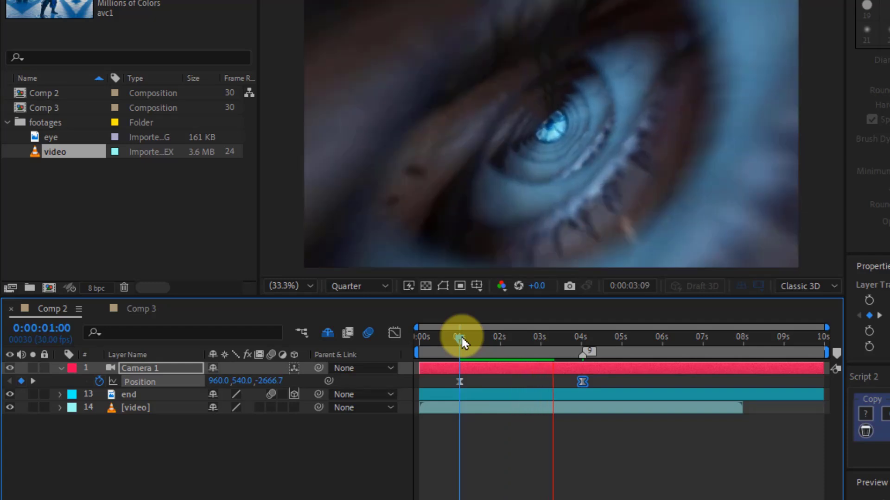
key("space")
Start the video layer at 4:01 and fit it to the composition frame
left_click_drag(460, 335, 582, 337)
left_click(586, 414)
key("bracketleft")
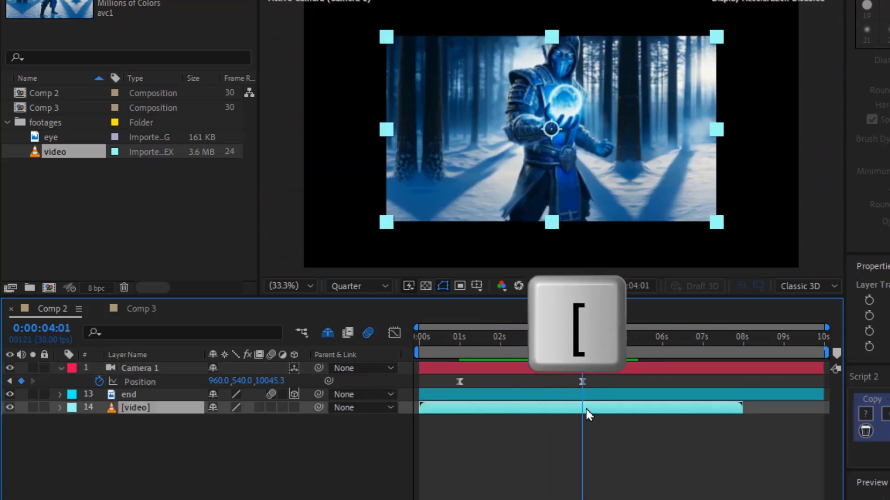
key("ctrl+alt+f")
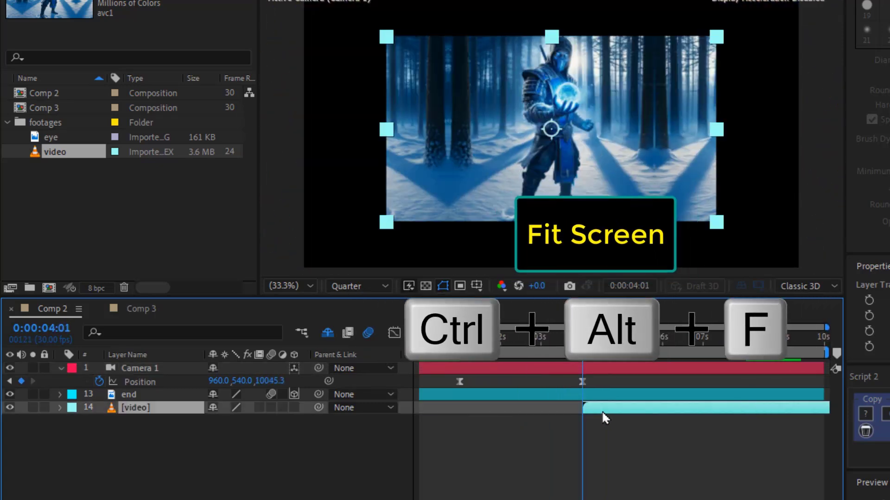
Slide the video layer about a second earlier and trim its in point back to 4:01
left_click_drag(601, 410, 510, 414)
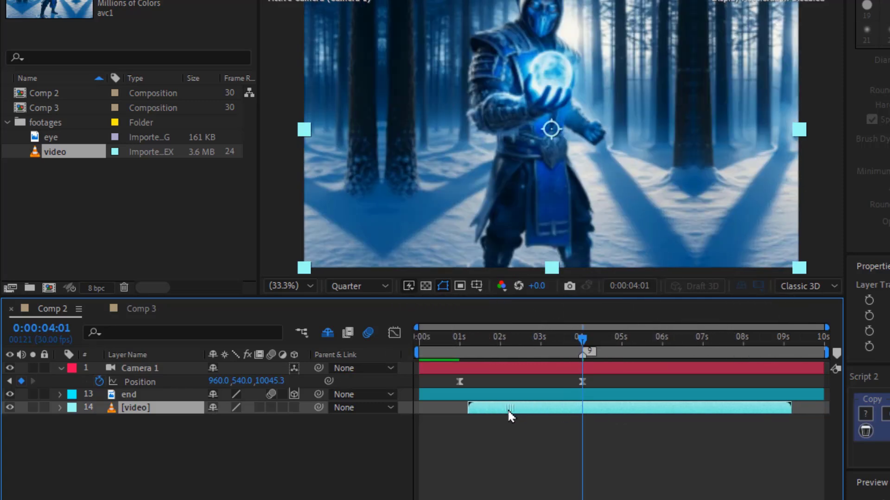
key("alt+bracketleft")
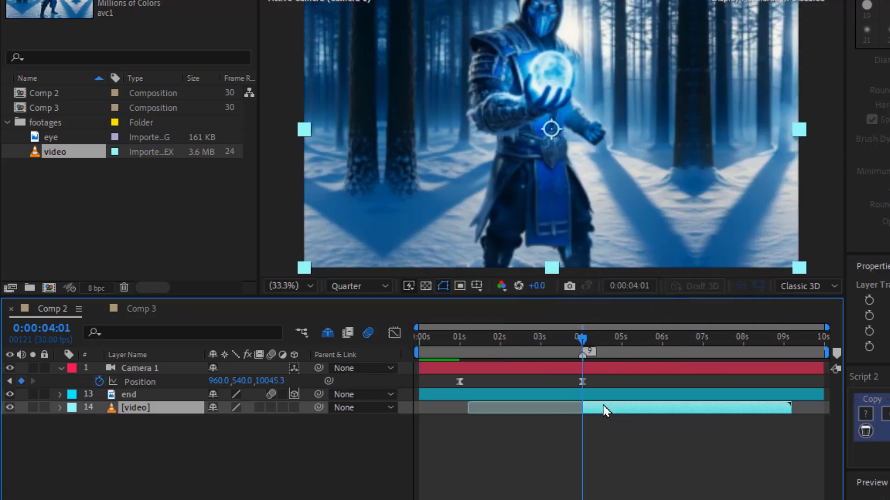
Animate the video's Scale from about 110.2% at 4:01 to 150% at about 4:18
key("s")
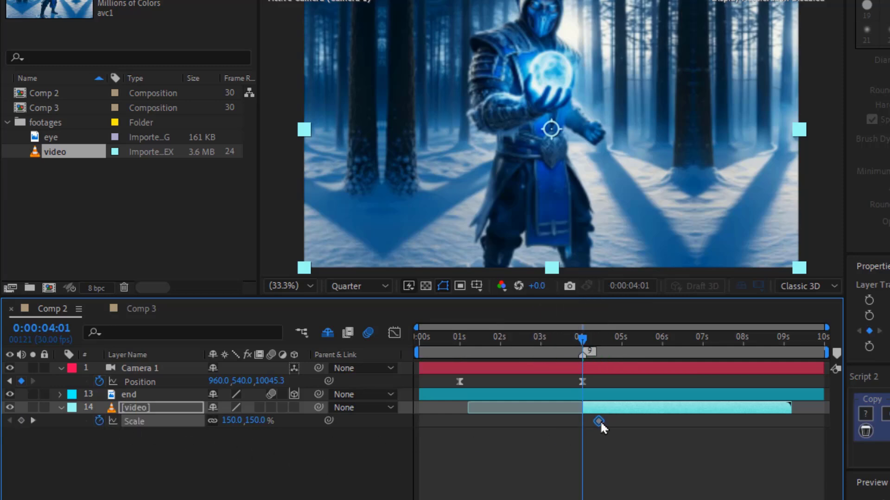
left_click_drag(600, 420, 605, 420)
left_click_drag(800, 135, 729, 166)
left_click(598, 410)
Keyframe the video's Rotation from about 11° at 4:01 back to 0° at 4:18
key("shift+r")
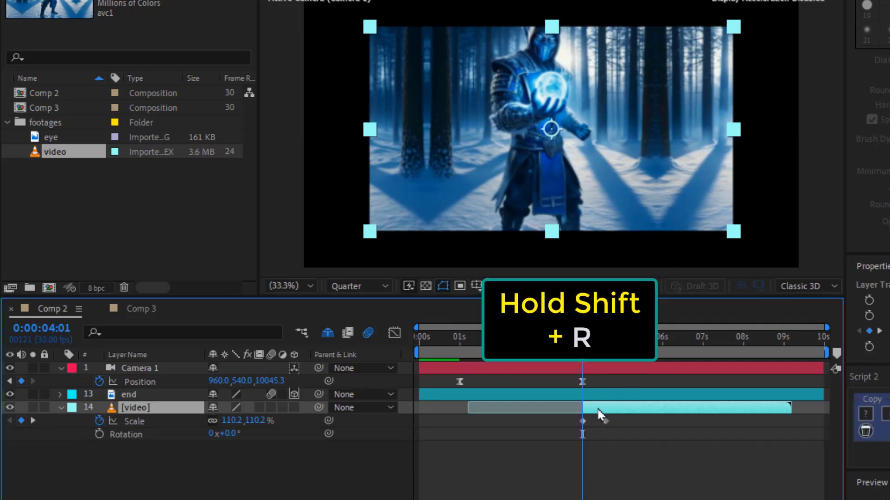
left_click(99, 434)
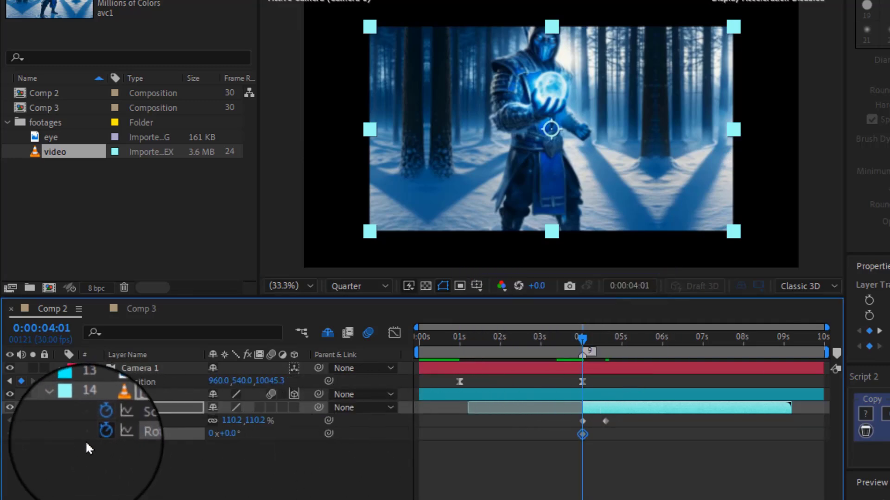
left_click(32, 419)
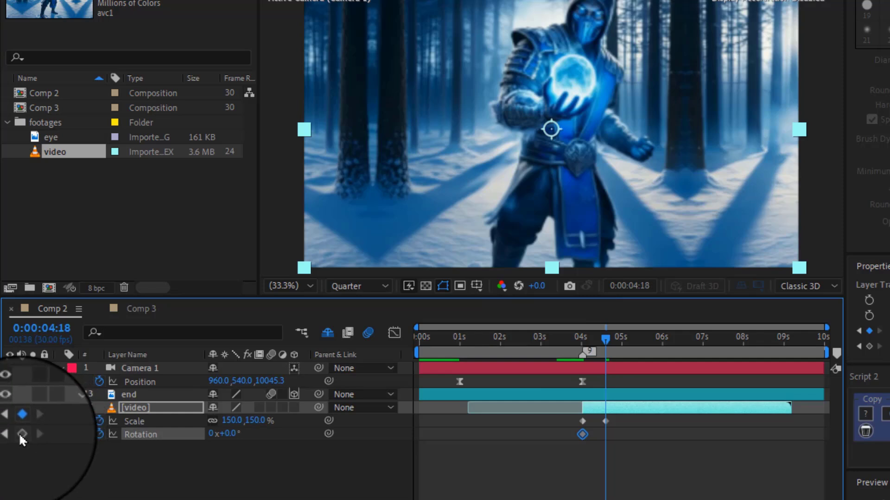
left_click(20, 435)
left_click(11, 436)
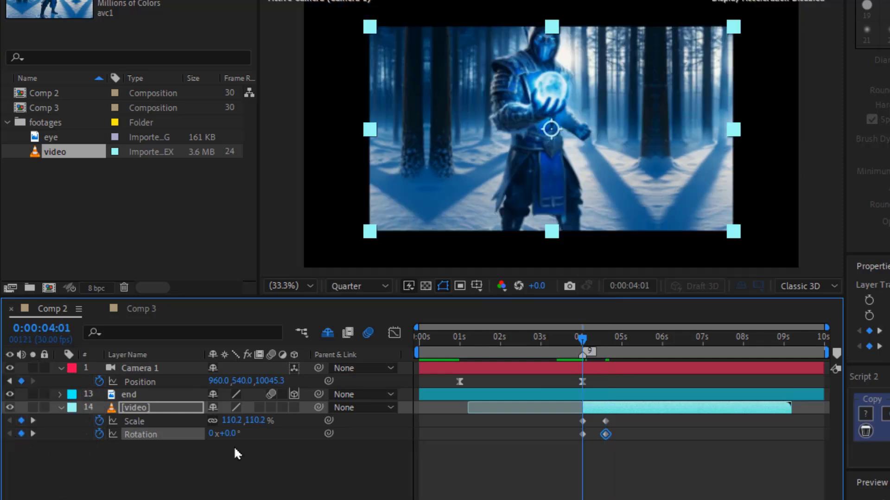
left_click_drag(234, 441, 241, 438)
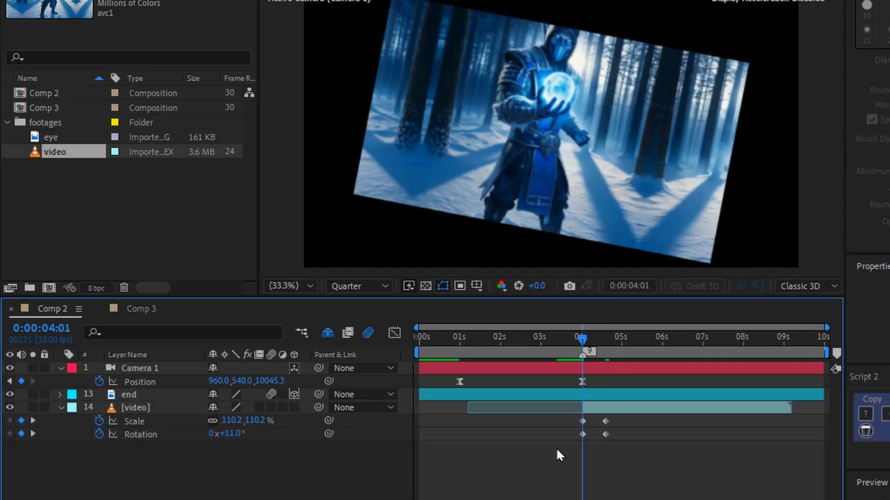
Apply Motion Tile to the video layer with Mirror Edges on and output width 180, output height 190
key("ctrl+space")
type("m")
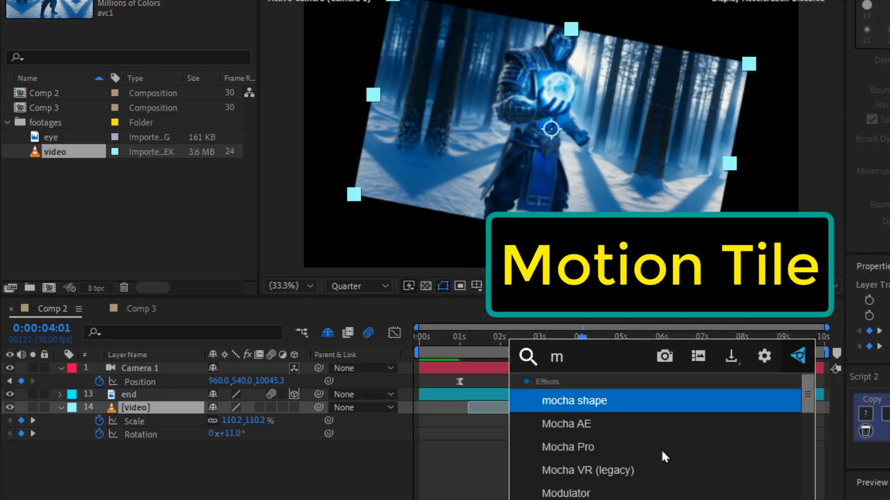
type("otion")
key("Return")
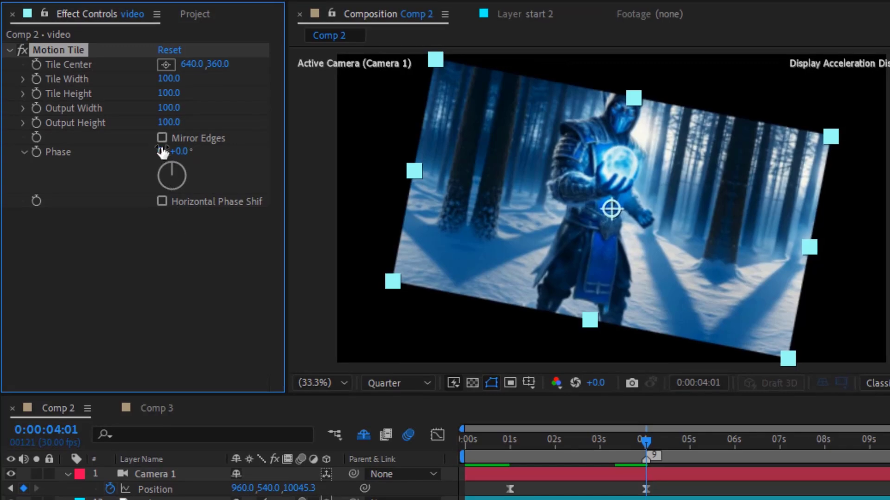
left_click(162, 138)
left_click_drag(169, 108, 184, 123)
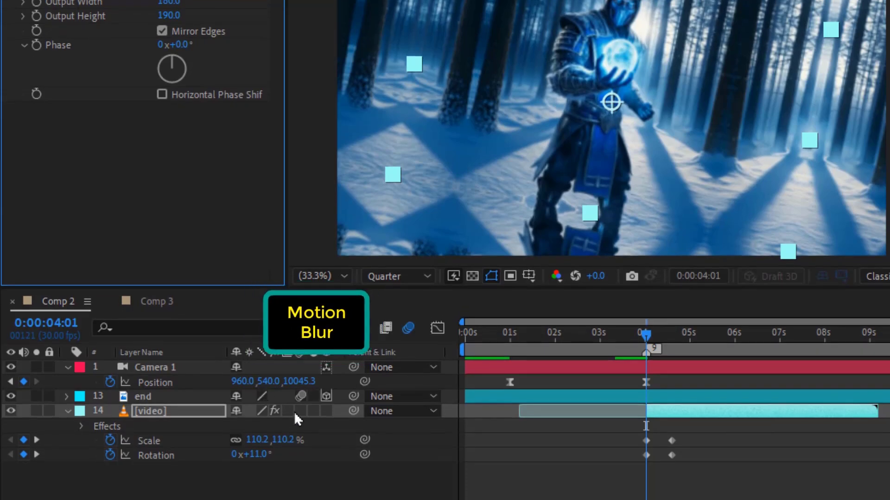
Enable motion blur for the video layer
left_click(299, 412)
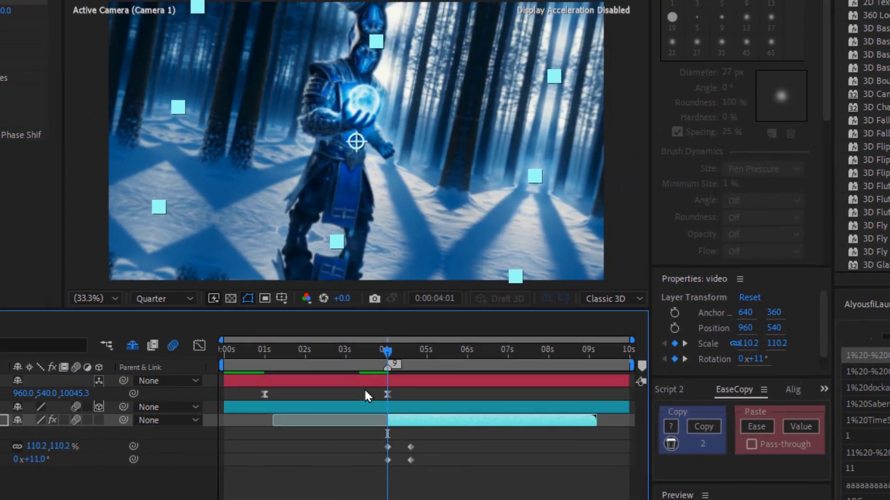
Apply Easy Ease to the video layer's Scale and Rotation keyframes
left_click_drag(387, 352, 415, 356)
left_click_drag(419, 440, 362, 468)
key("F9")
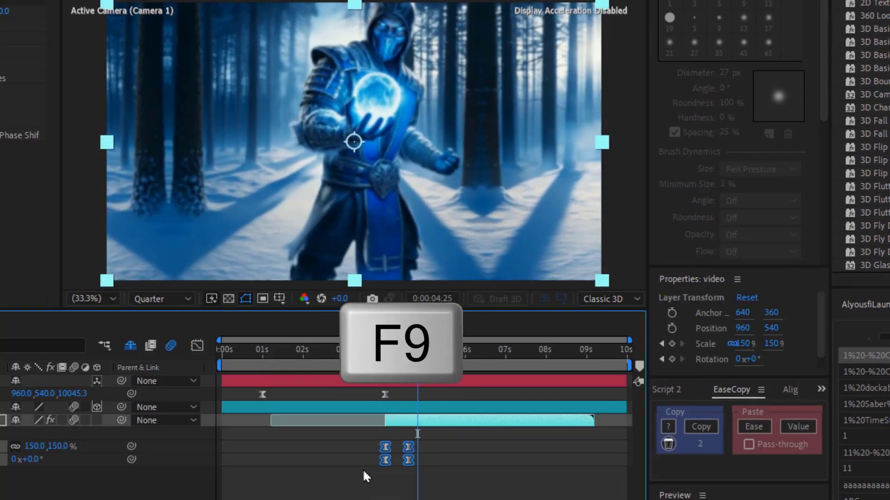
In the graph editor, copy the Scale keyframes' ease with EaseCopy and paste it onto the Rotation keyframes
left_click(369, 468)
left_click(385, 447)
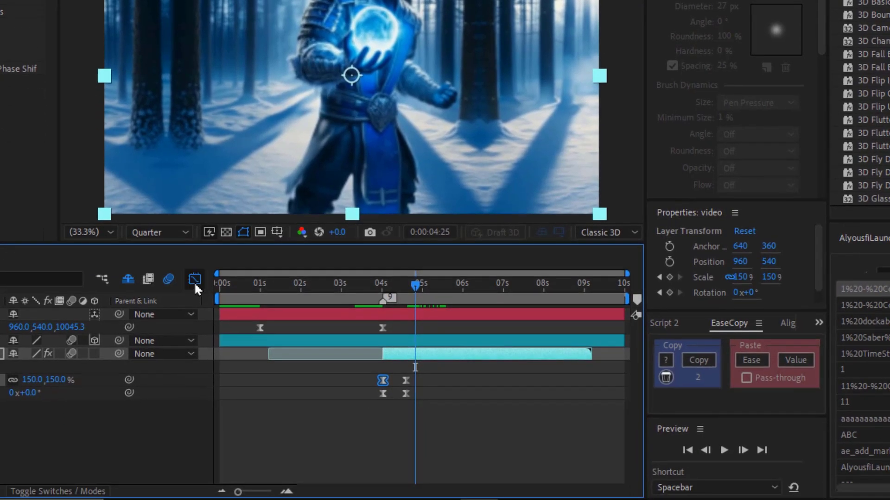
left_click(197, 345)
left_click(286, 490)
left_click_drag(361, 425, 351, 426)
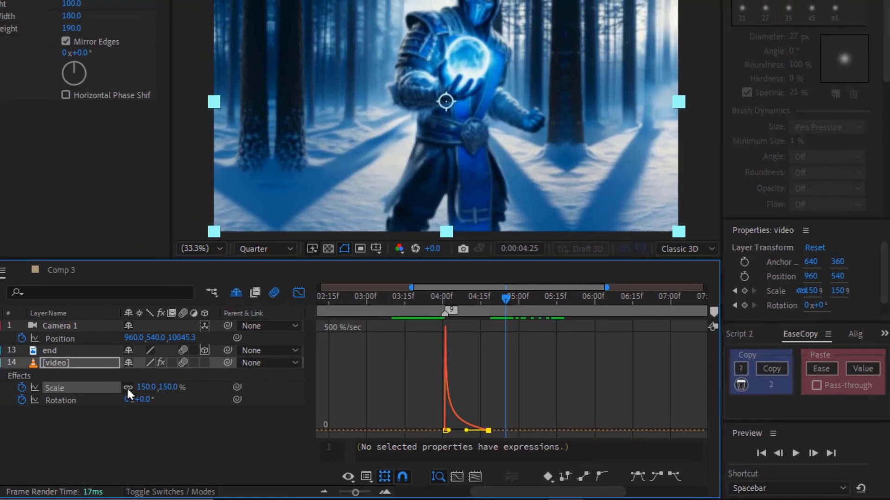
left_click(95, 388)
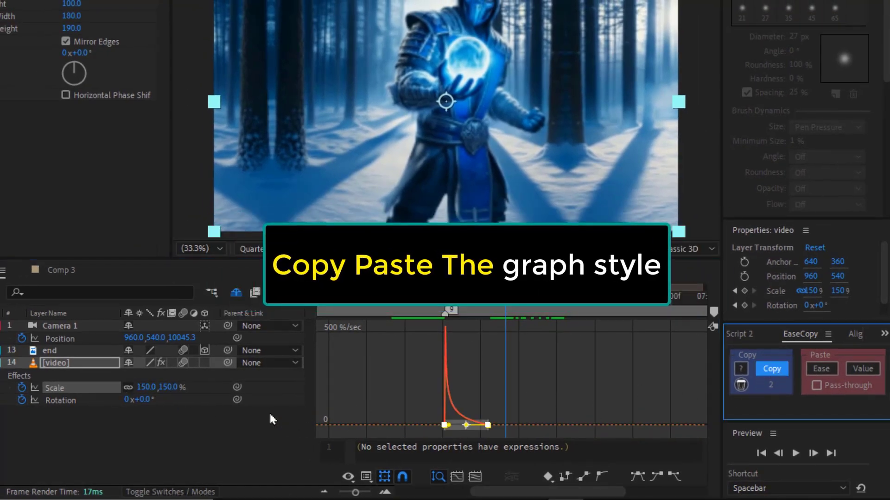
left_click(75, 404)
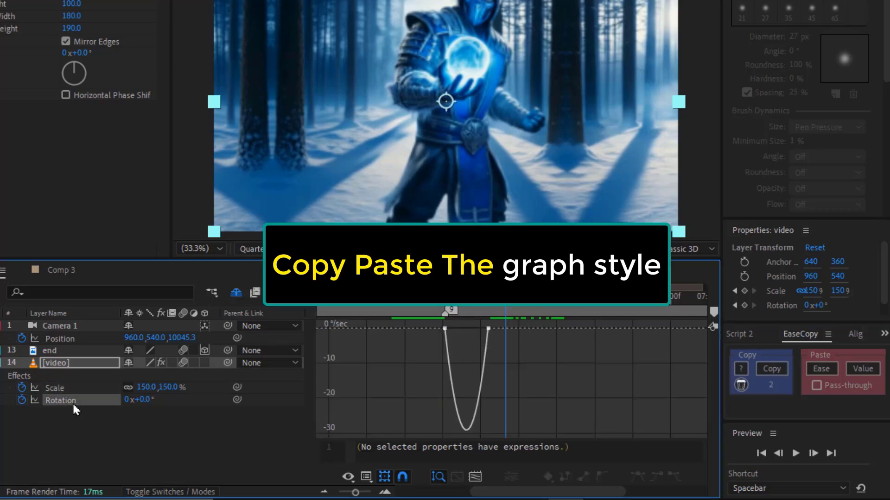
left_click(72, 403)
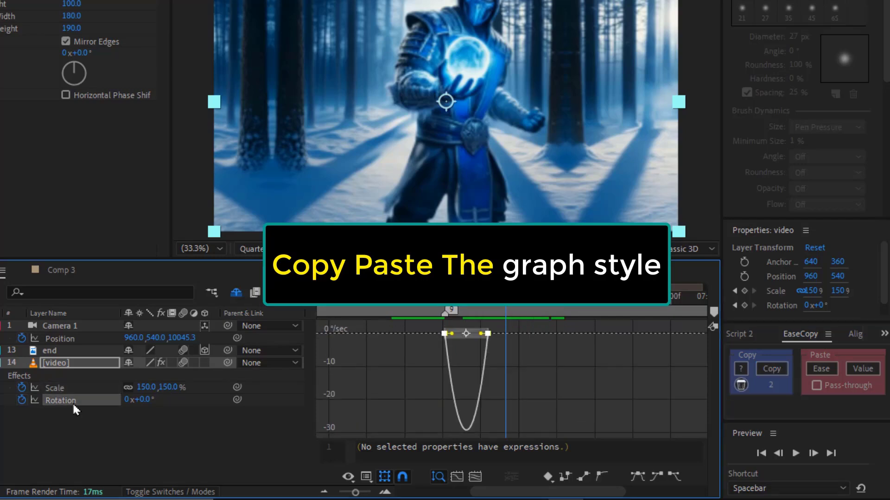
left_click(822, 370)
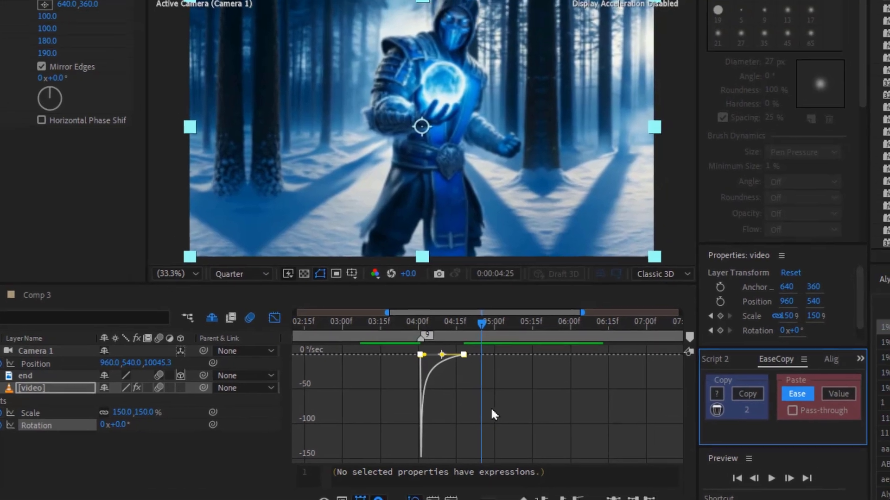
Close the graph editor, preview the transition, and drag the video layer's start back to about 4:00
left_click(275, 318)
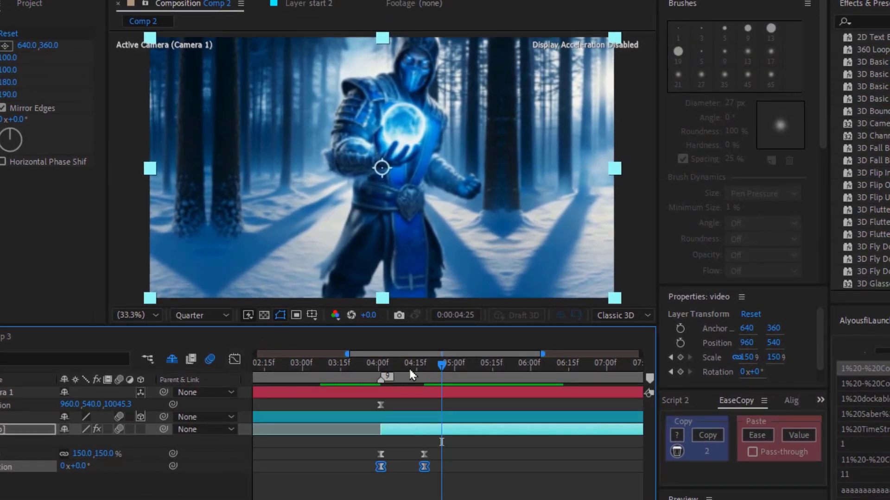
left_click_drag(409, 371, 456, 383)
key("space")
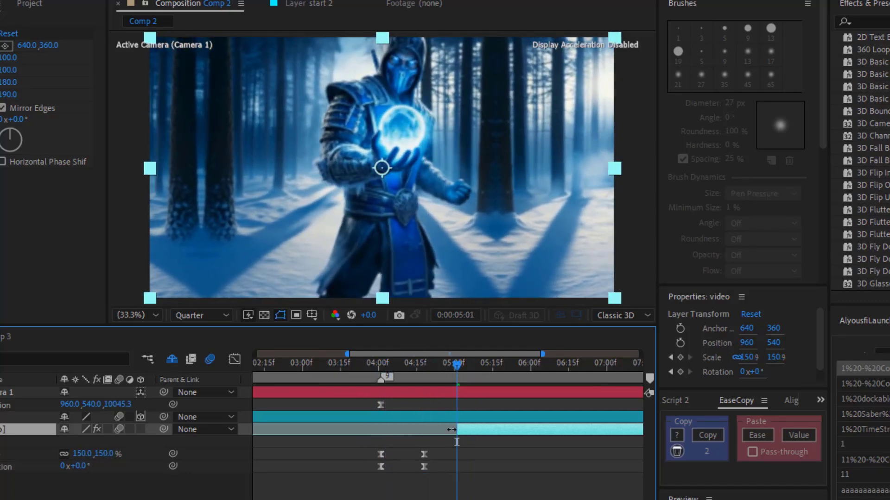
left_click_drag(441, 444, 406, 431)
left_click_drag(402, 367, 372, 377)
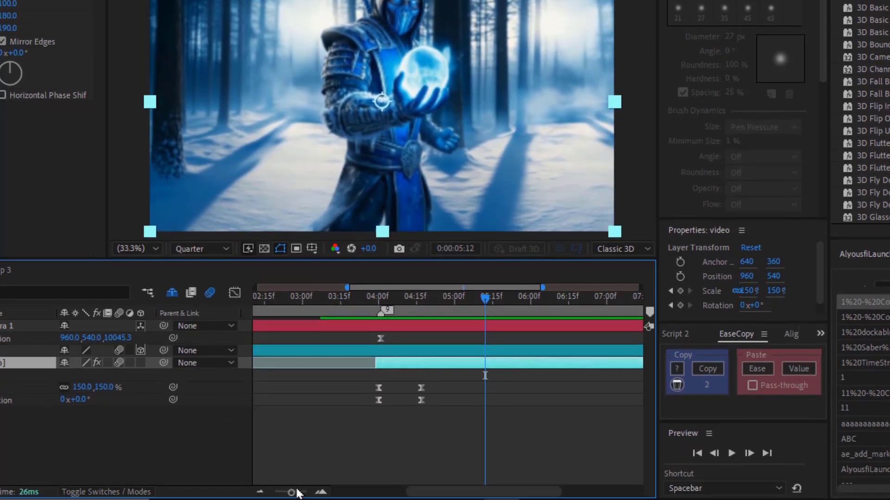
Preview the whole animation from the start, checking the camera layer's keyframes
left_click_drag(292, 492, 271, 493)
left_click_drag(332, 301, 238, 321)
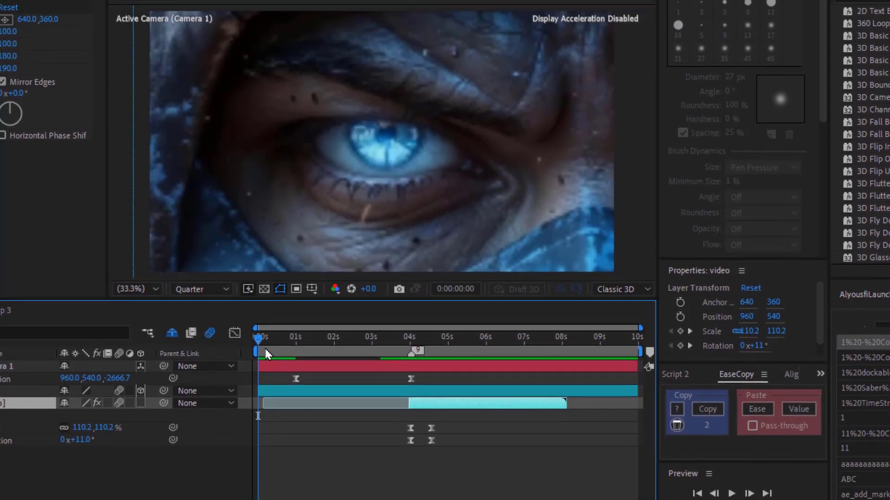
left_click(268, 331)
key("u")
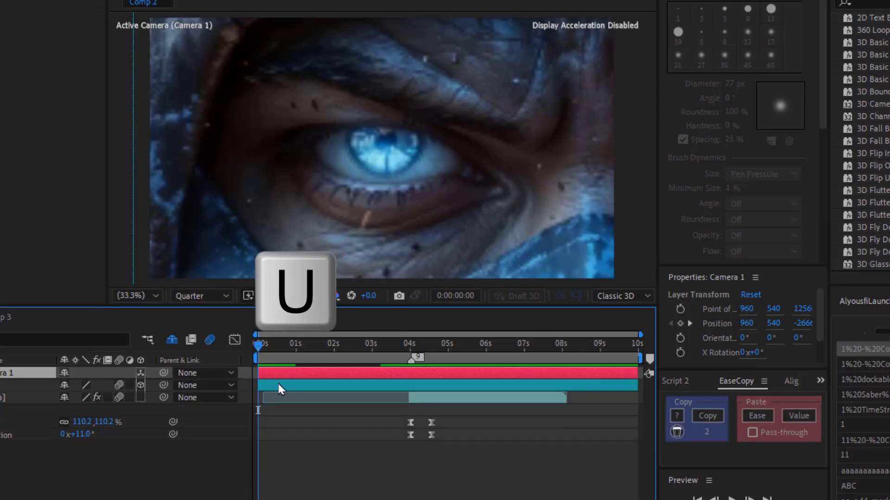
left_click(463, 368)
left_click(440, 452)
key("space")
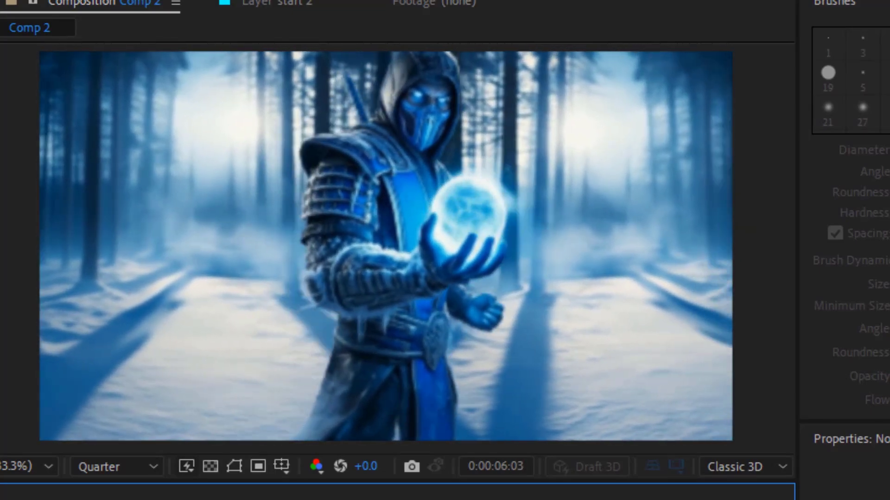
key("space")
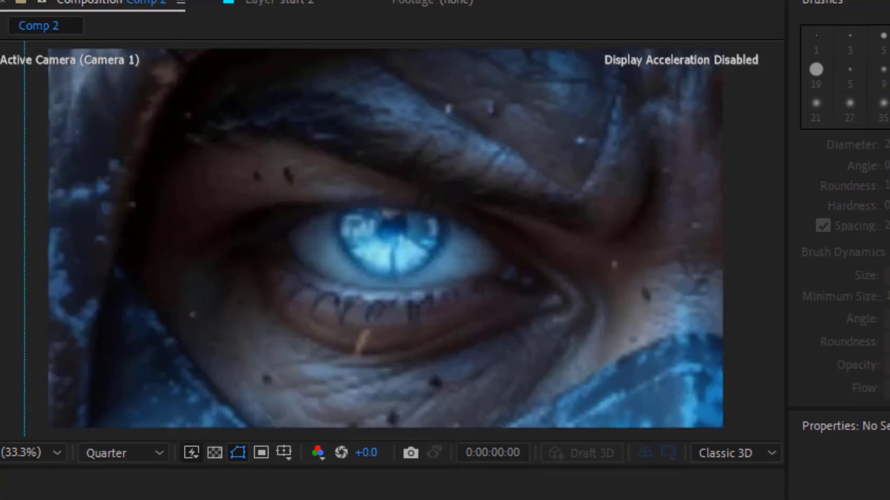
left_click_drag(312, 347, 443, 348)
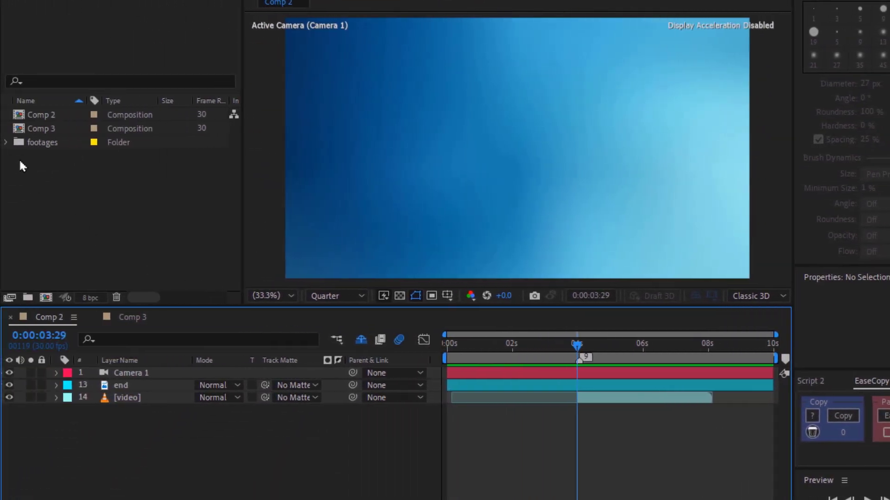
Add the Snow With green screen footage at the top of the comp, starting at the current time, fitted to the composition
left_click(6, 143)
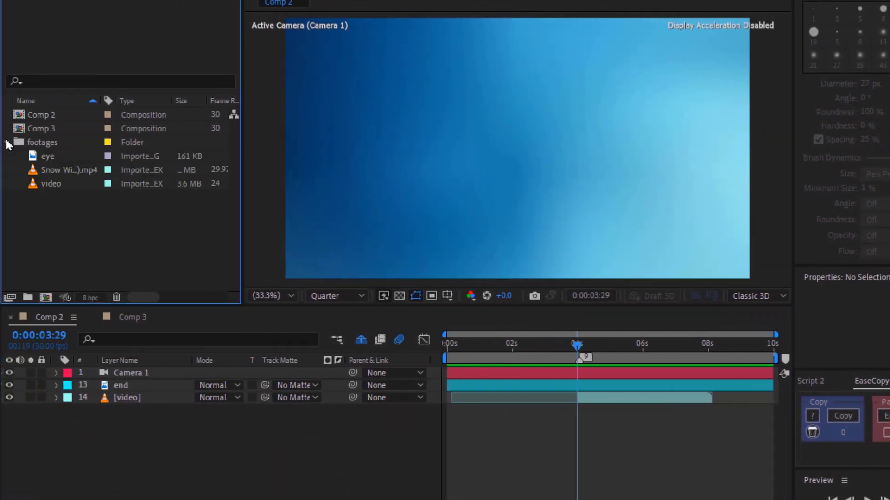
left_click_drag(66, 170, 151, 368)
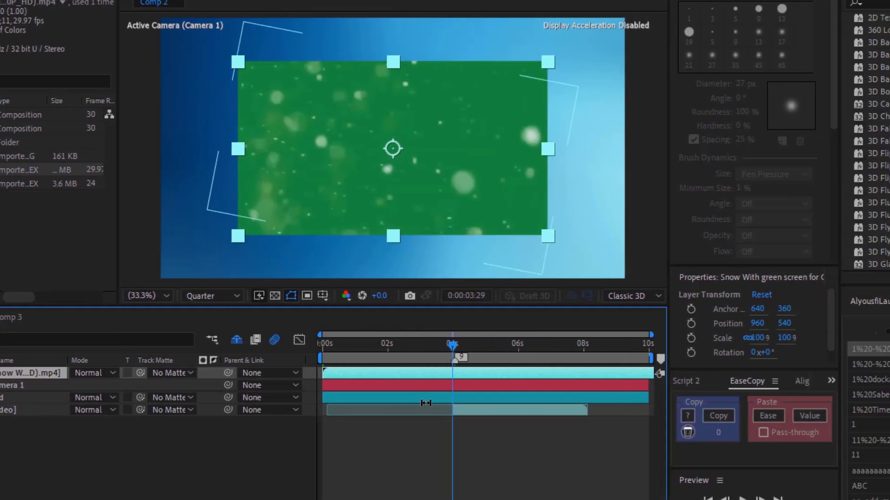
key("bracketleft")
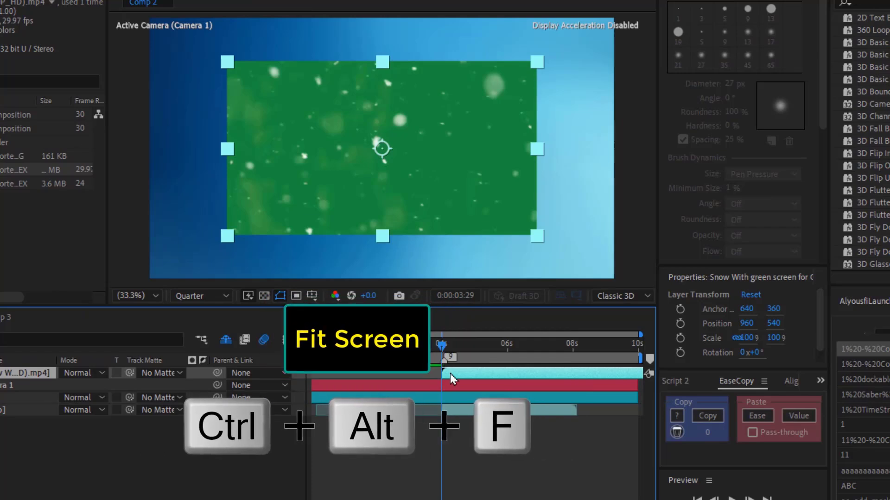
key("ctrl+alt+f")
Apply Keylight (1.2) to the snow layer and sample the green background as its Screen Colour
key("ctrl+space")
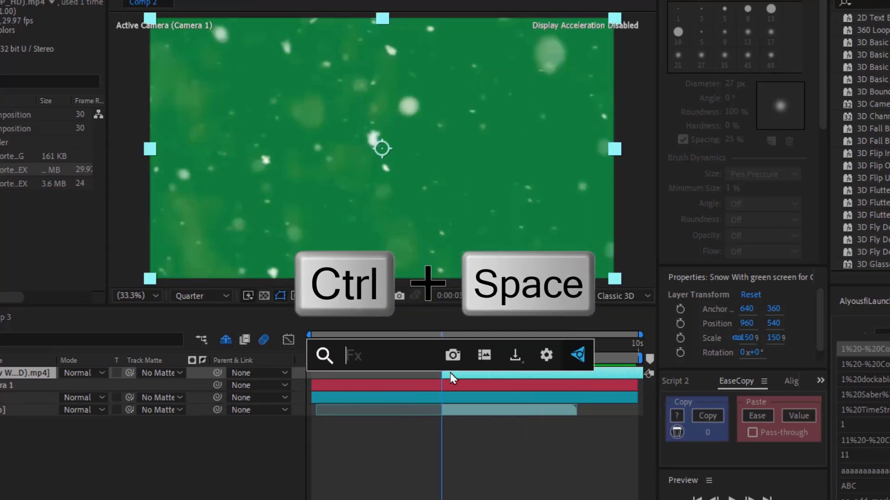
type("keyl")
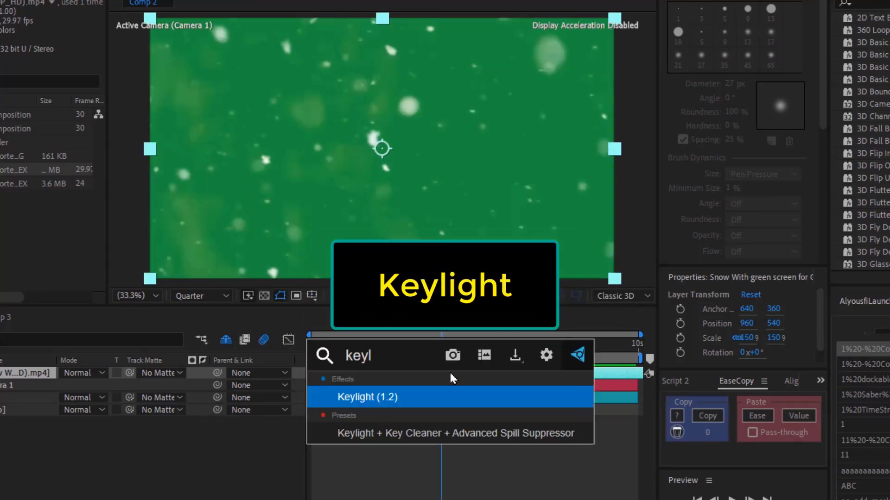
key("Return")
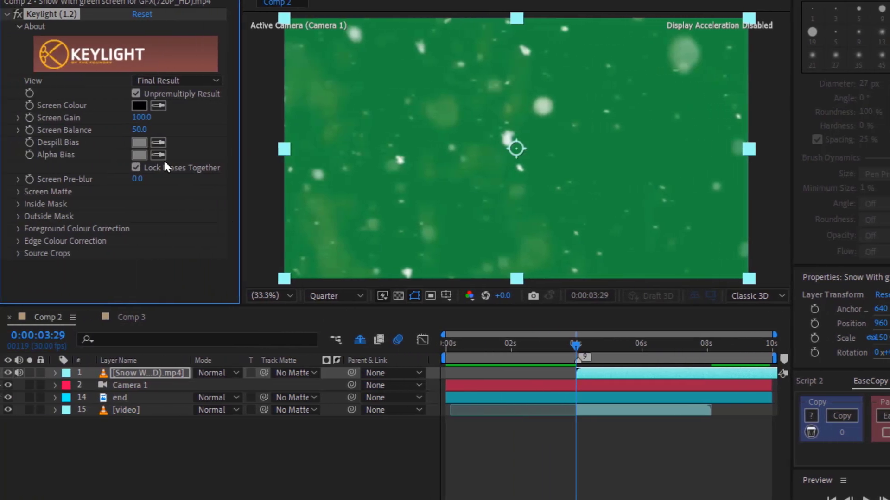
left_click(159, 106)
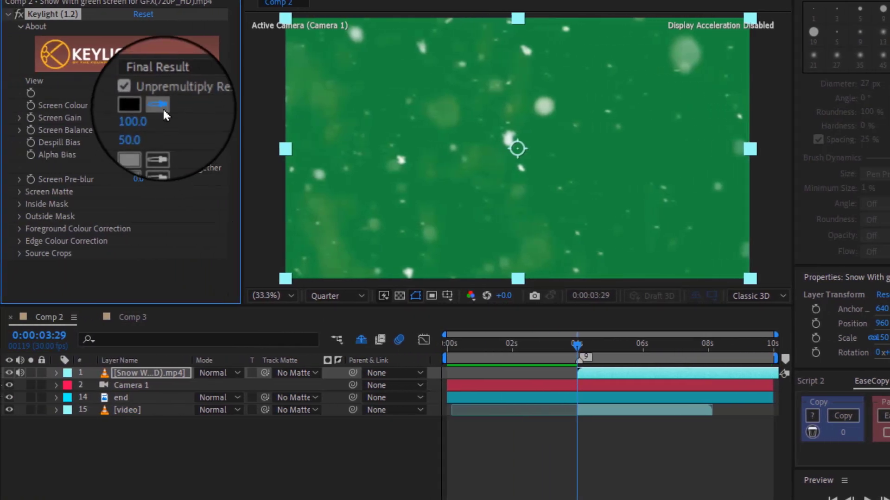
left_click(423, 73)
Keyframe the snow layer's Opacity from 0% to 100% over a few frames around 4 seconds and preview
key("t")
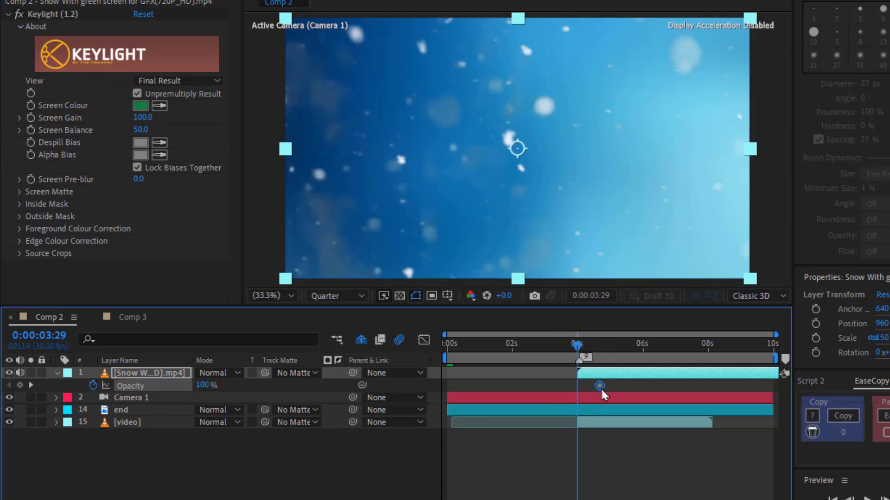
key("o")
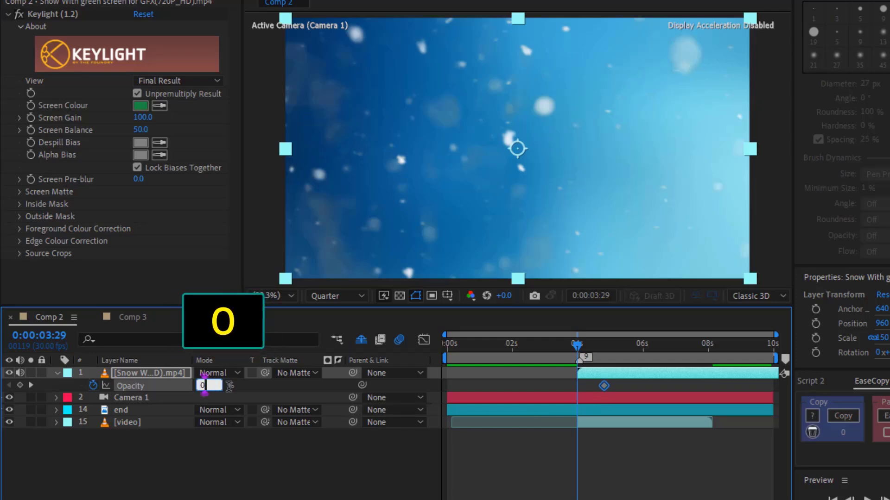
key("Return")
left_click_drag(577, 348, 607, 358)
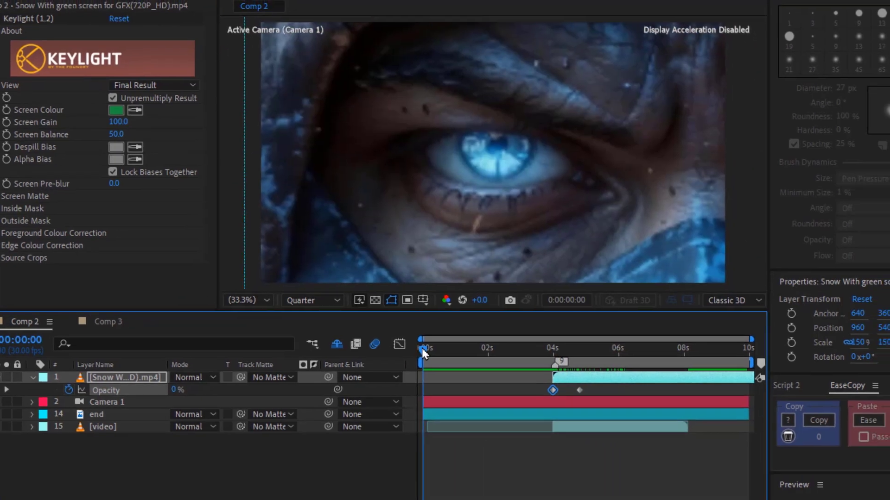
key("space")
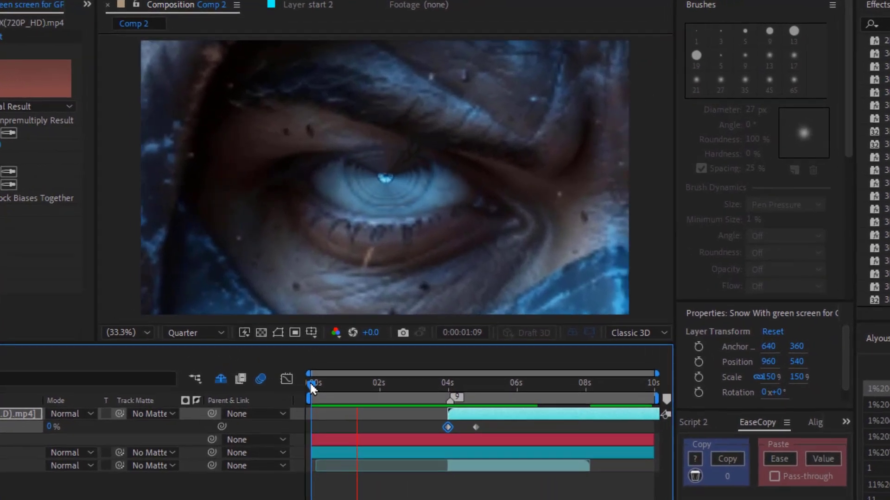